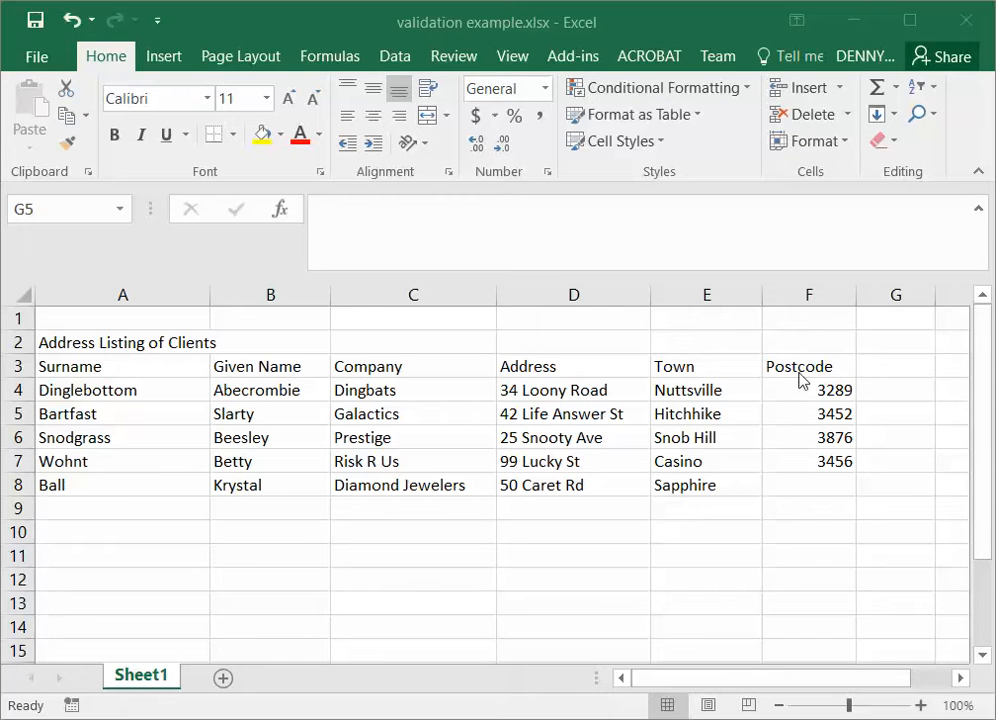
# Set the font size of the title "Address Listing of Clients" in cell A2 to 20
pyautogui.click(88, 348)
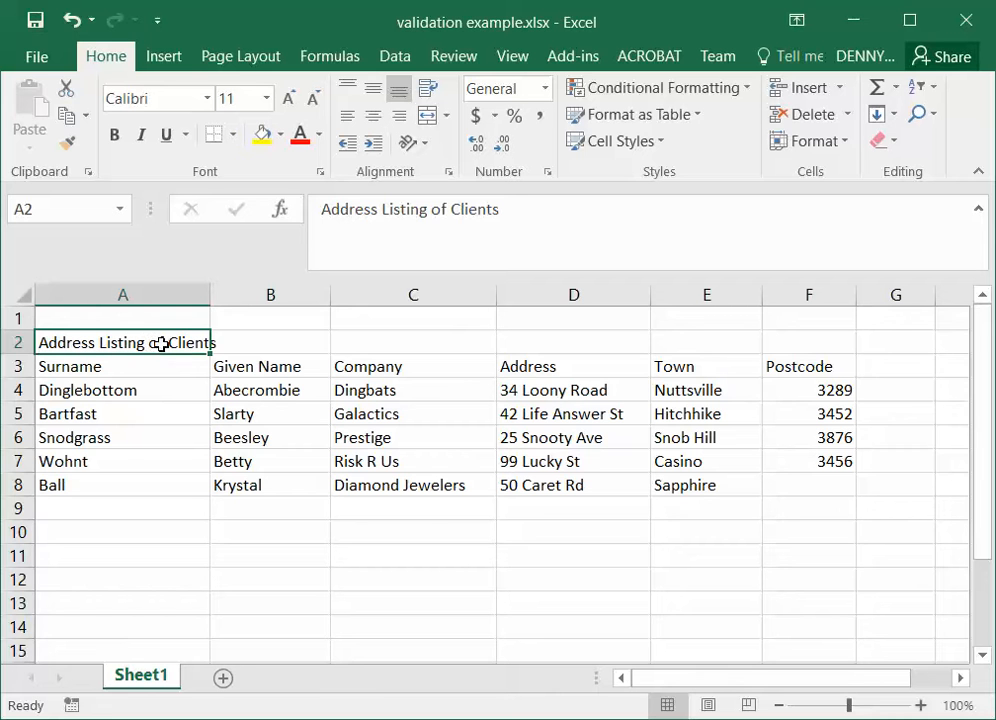
pyautogui.click(266, 98)
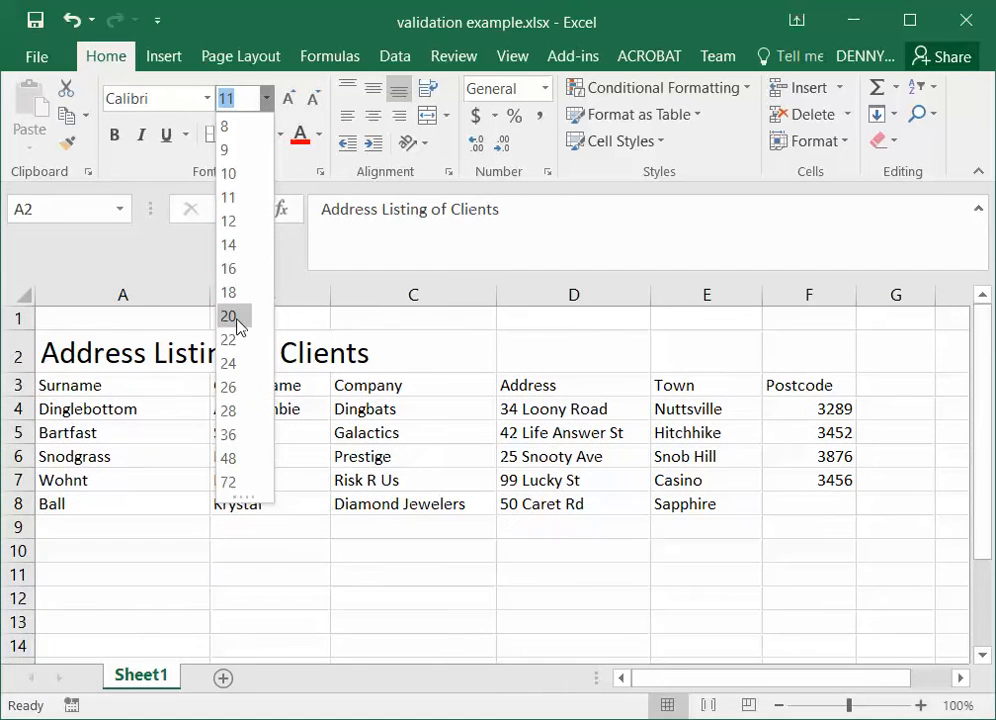
pyautogui.click(229, 316)
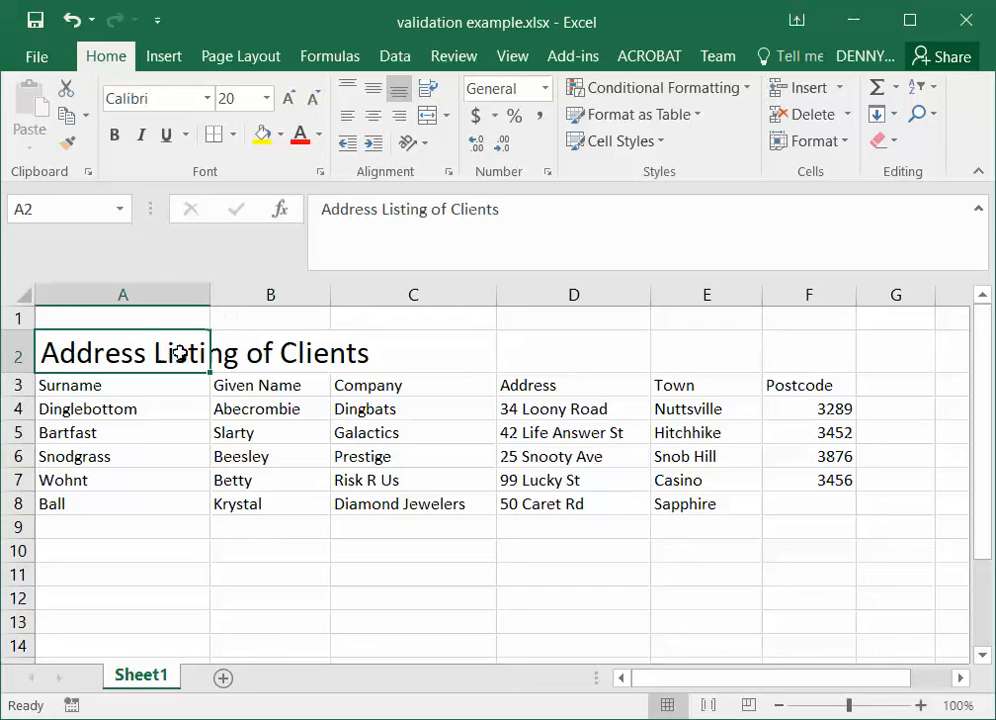
pyautogui.click(153, 402)
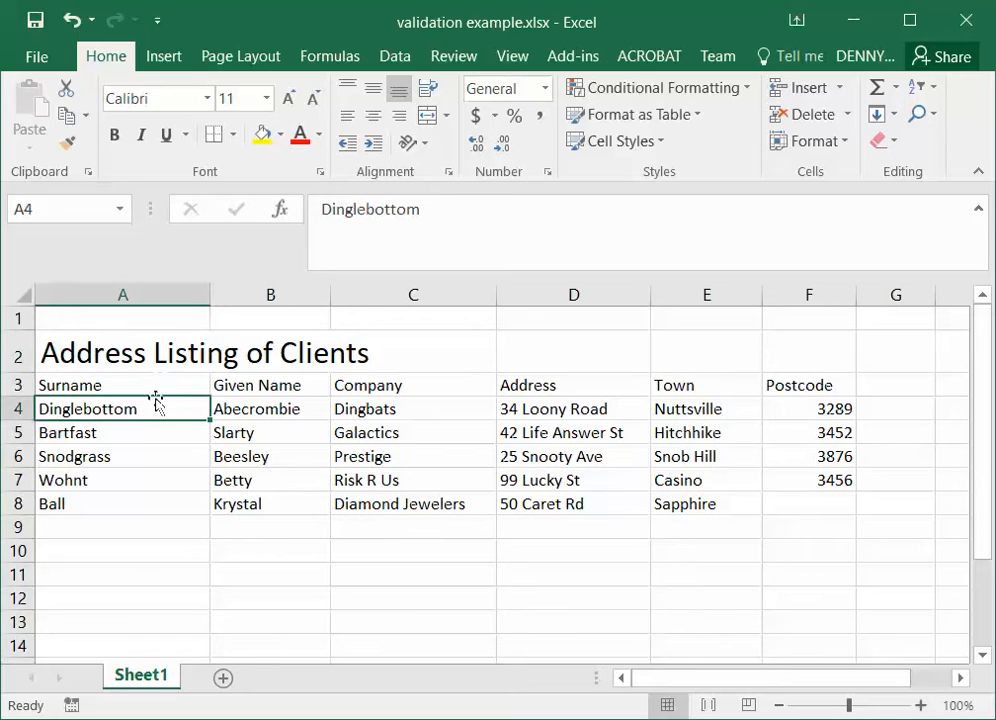
# Center the title over cells A2:F2 using the Center Across Selection horizontal alignment, without merging the cells
pyautogui.moveTo(60, 353); pyautogui.dragTo(791, 340)
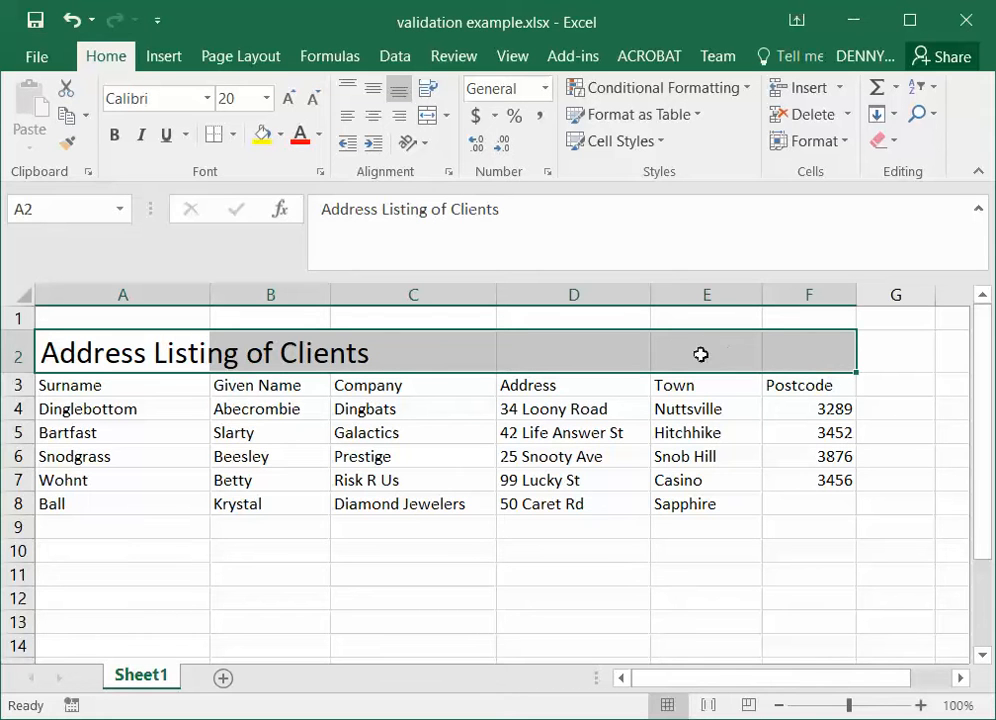
pyautogui.rightClick(638, 355)
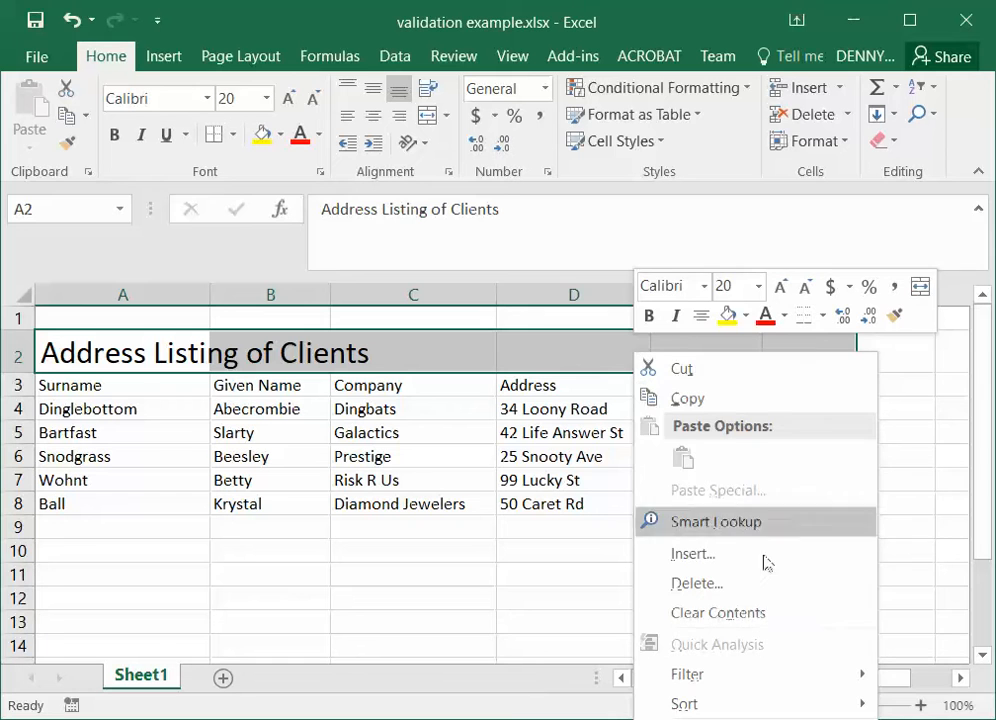
pyautogui.click(740, 719)
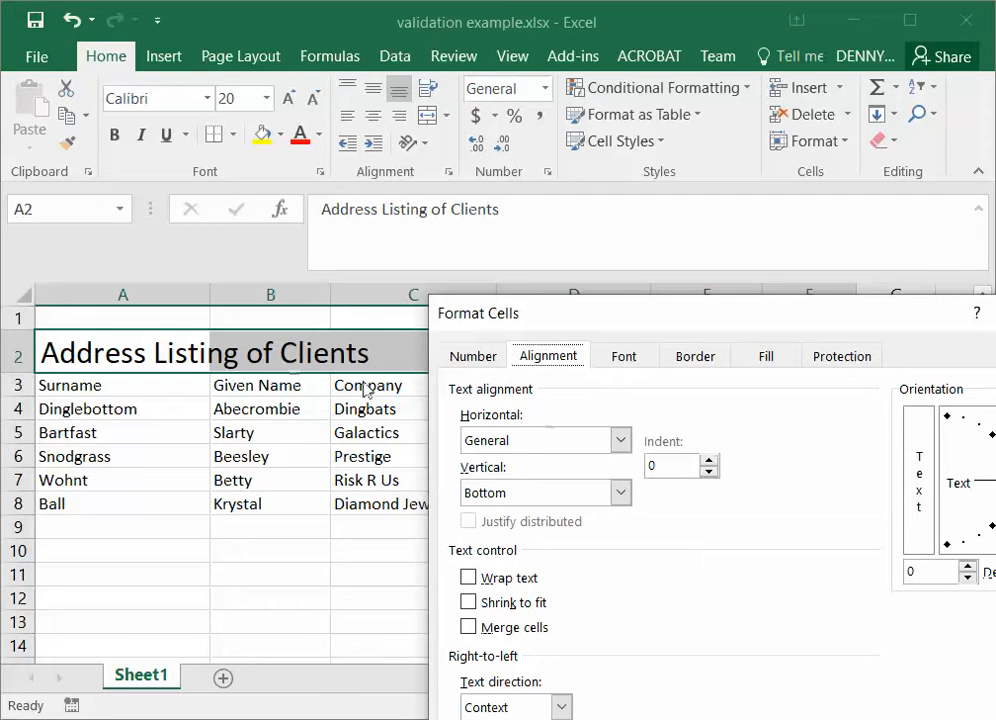
pyautogui.click(620, 440)
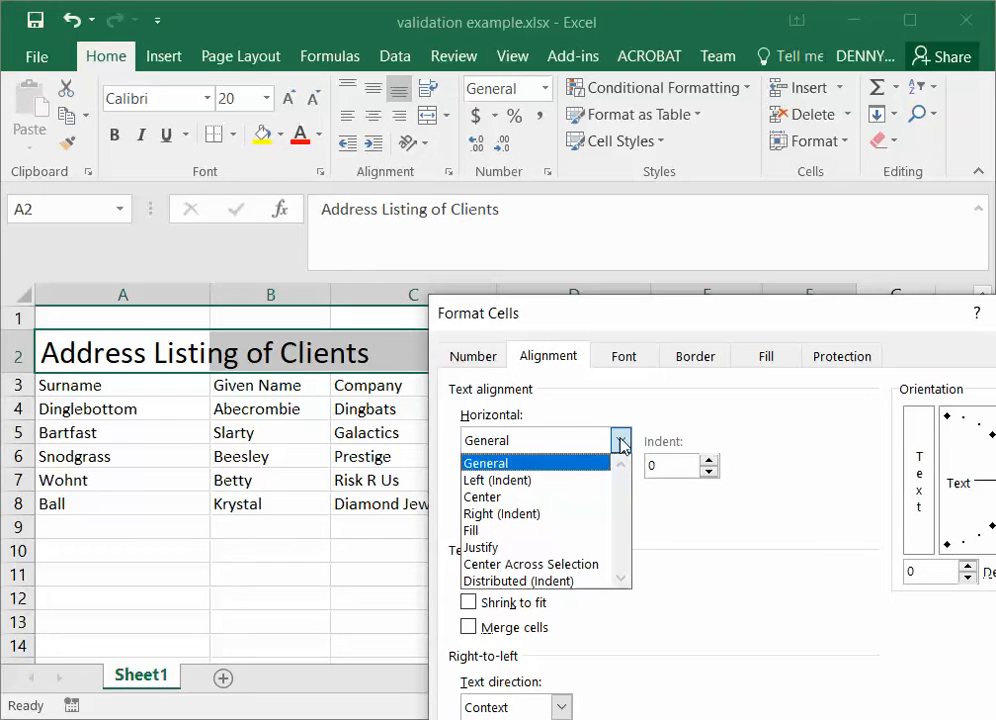
pyautogui.click(567, 564)
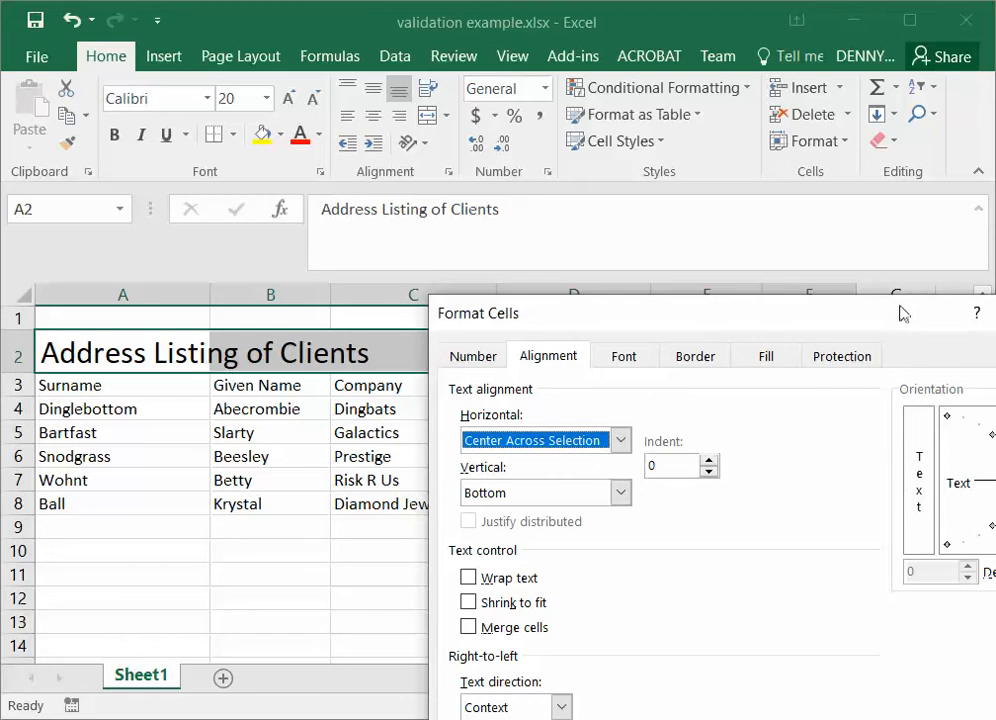
pyautogui.moveTo(900, 314); pyautogui.dragTo(903, 136)
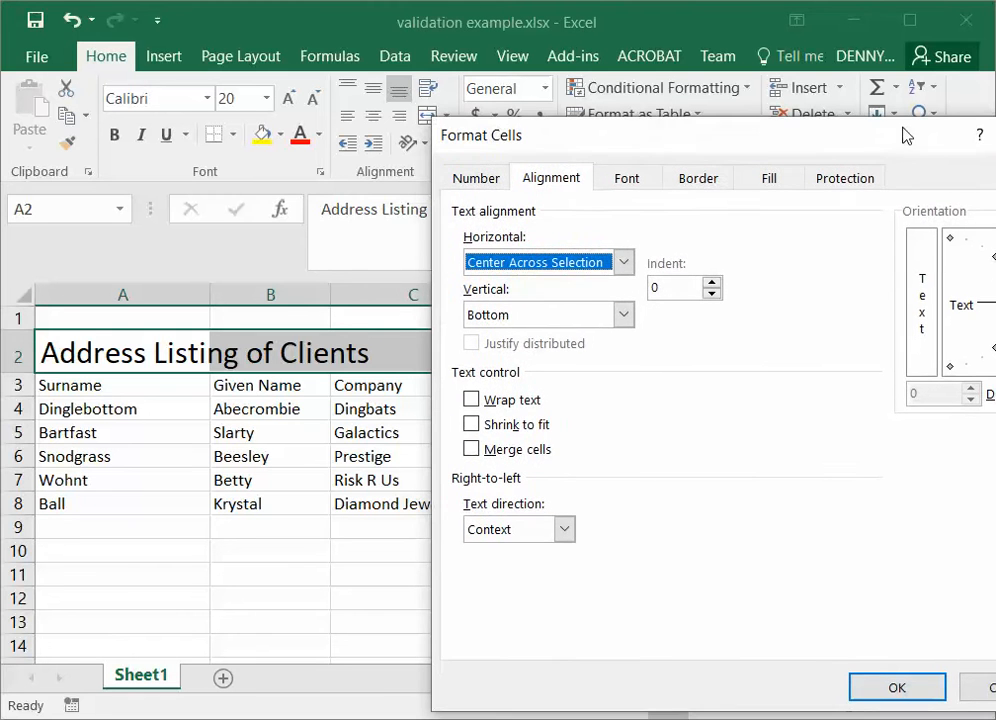
pyautogui.click(897, 688)
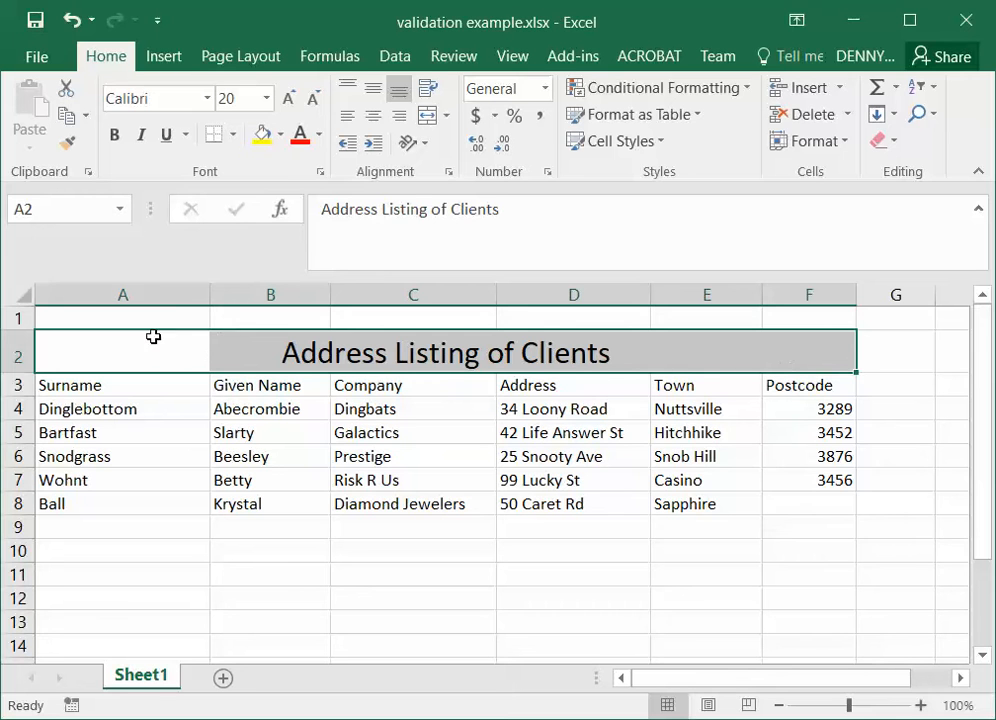
pyautogui.click(798, 594)
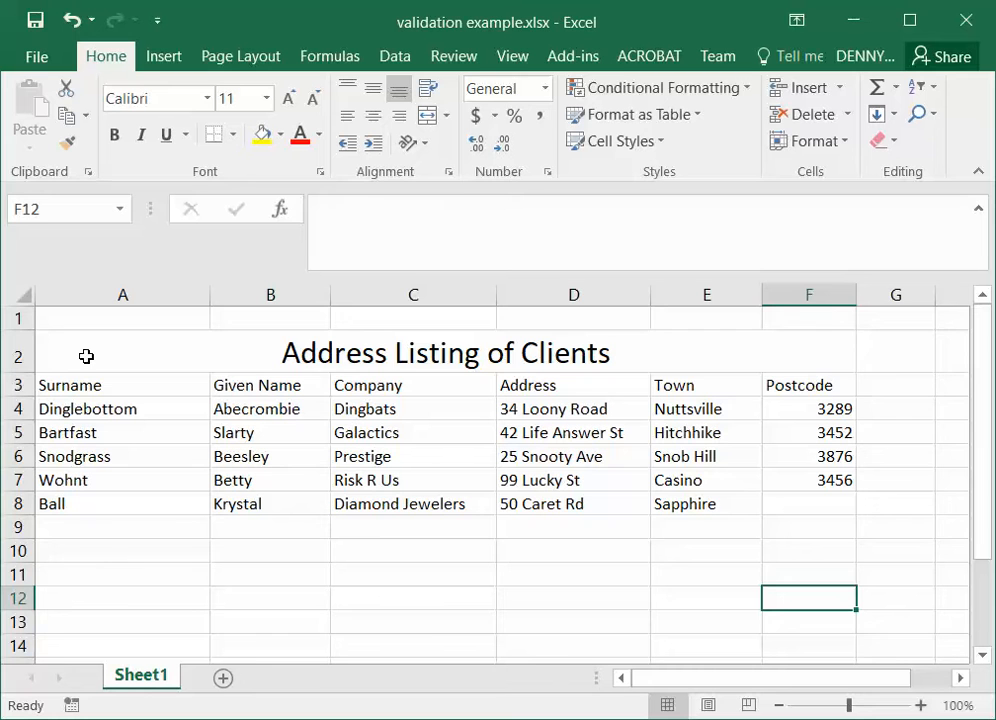
# Fill the title cells A2:F2 with the lightest green theme background color
pyautogui.moveTo(86, 356); pyautogui.dragTo(819, 354)
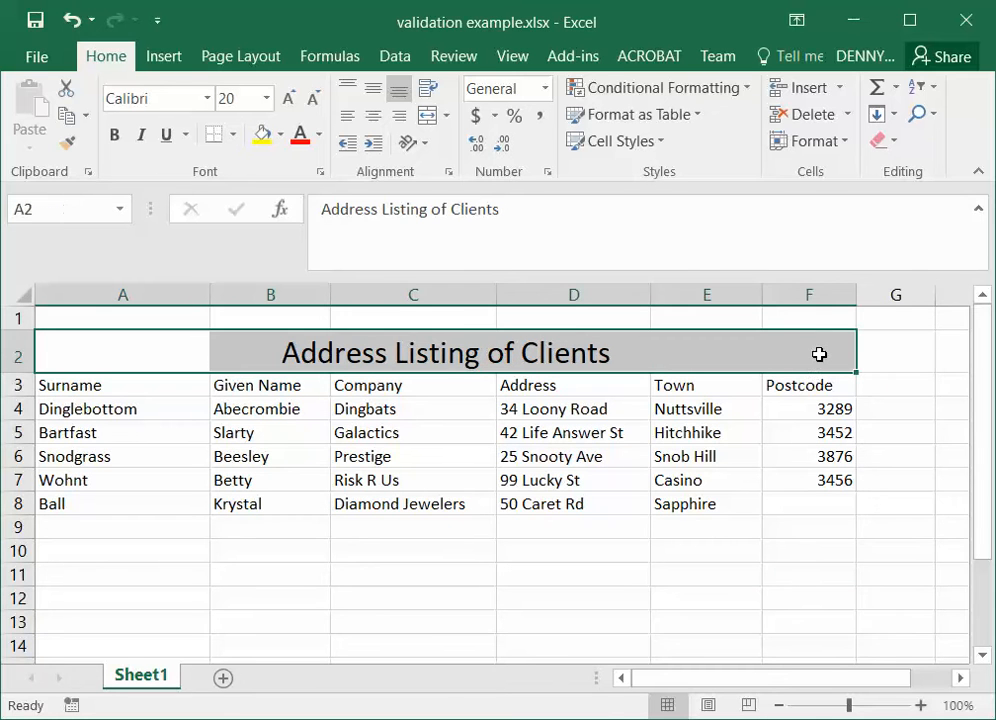
pyautogui.rightClick(464, 360)
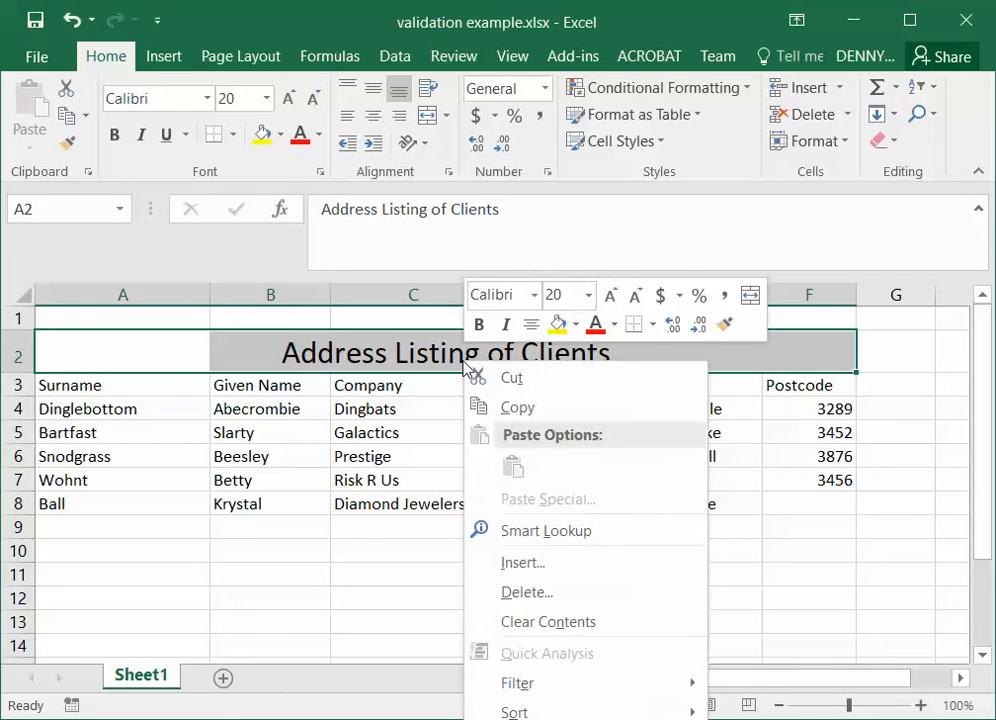
pyautogui.click(565, 719)
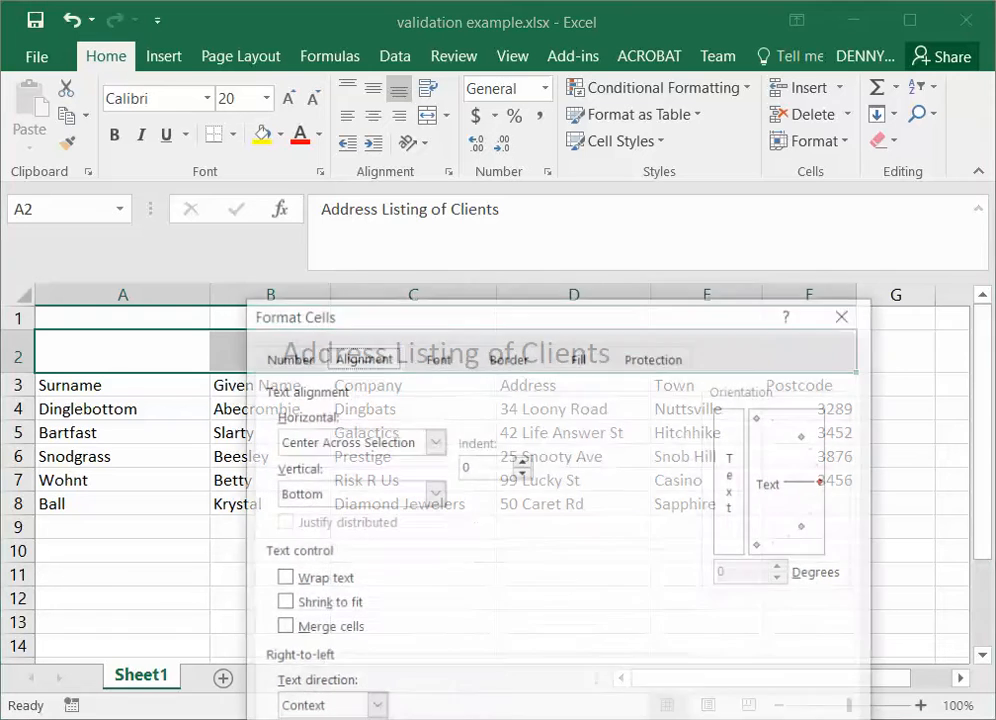
pyautogui.click(585, 360)
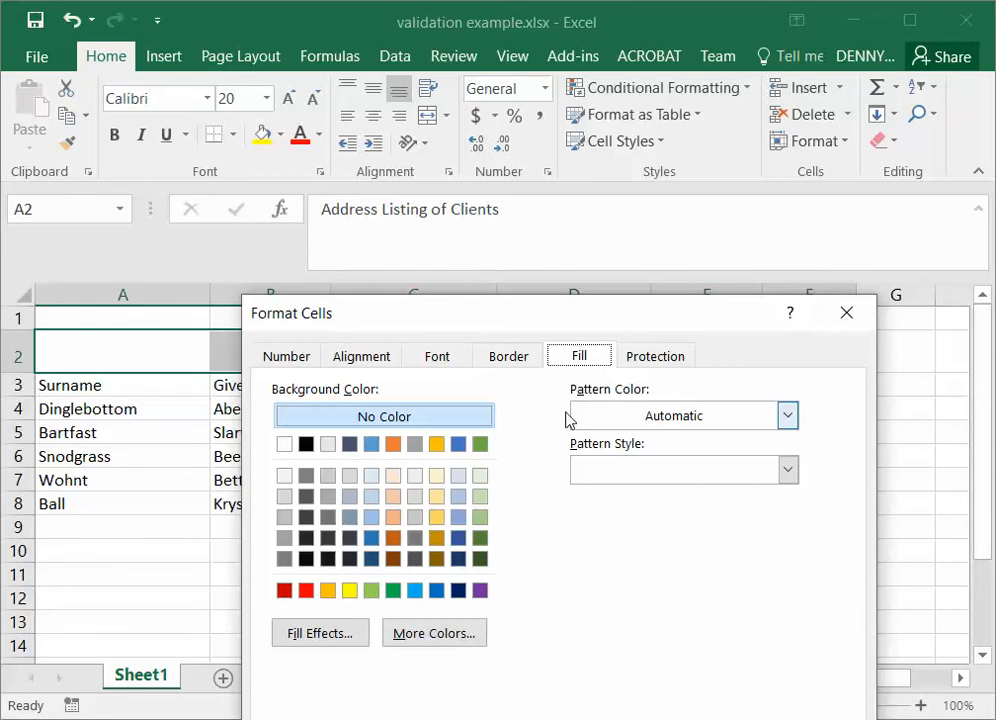
pyautogui.click(481, 478)
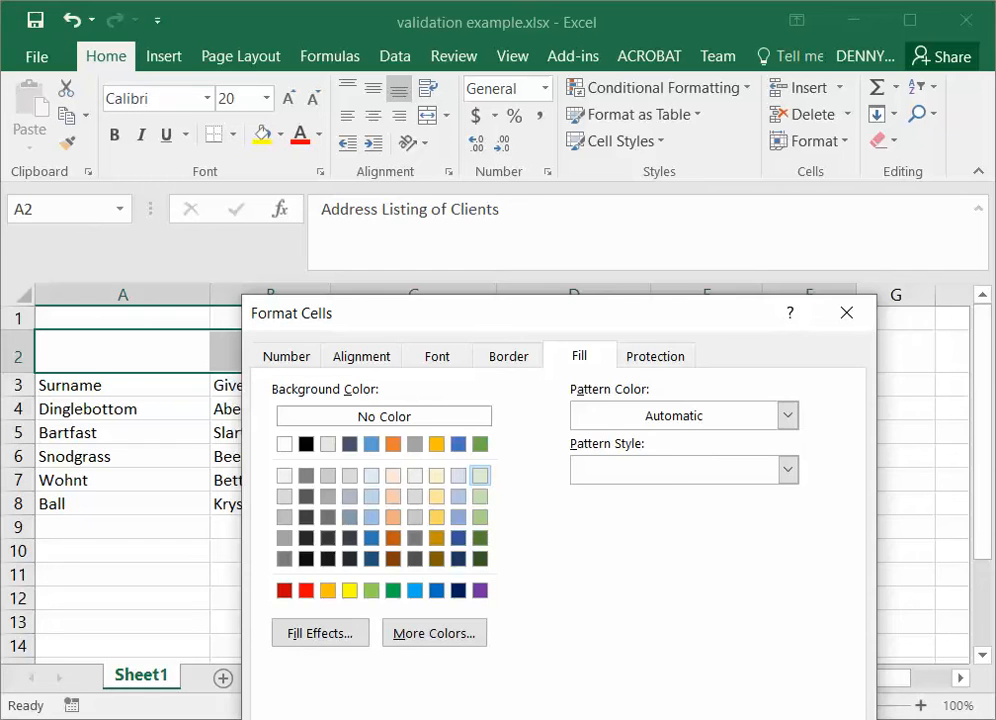
pyautogui.press('Return')
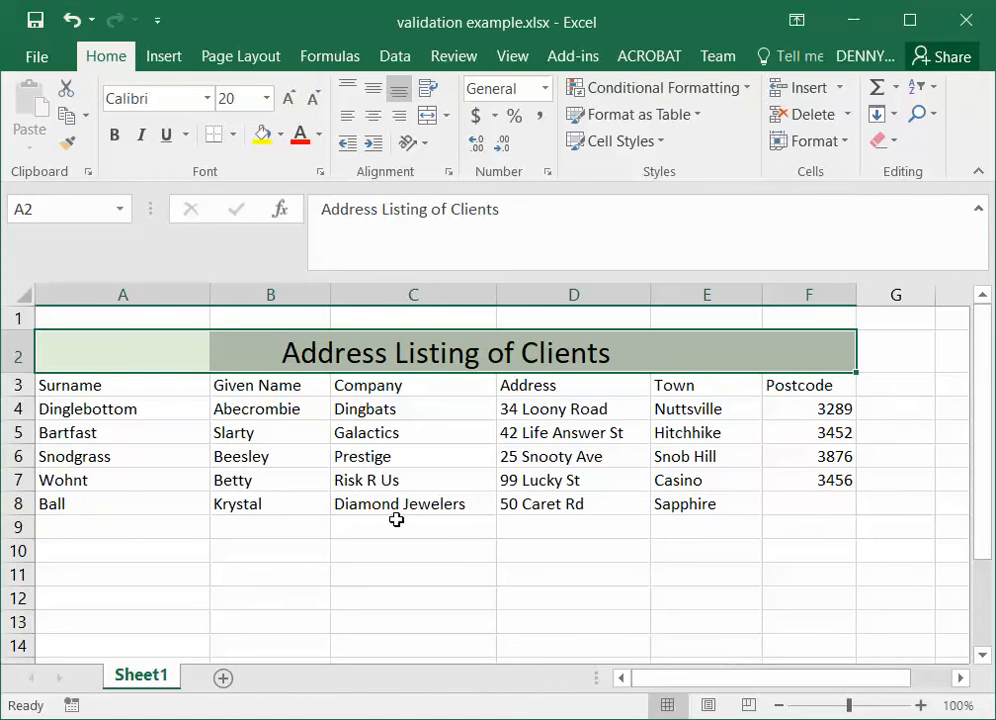
pyautogui.click(400, 575)
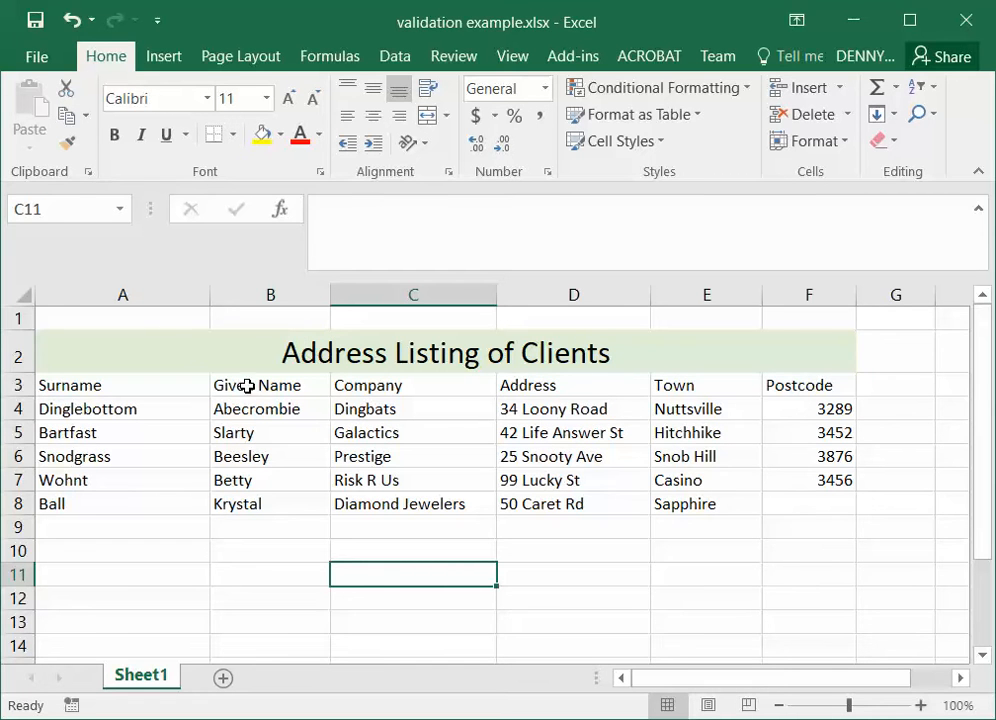
# Bold the column headings in A3:F3 and right-align the Postcode heading in F3
pyautogui.click(67, 386)
pyautogui.moveTo(67, 386); pyautogui.dragTo(814, 389)
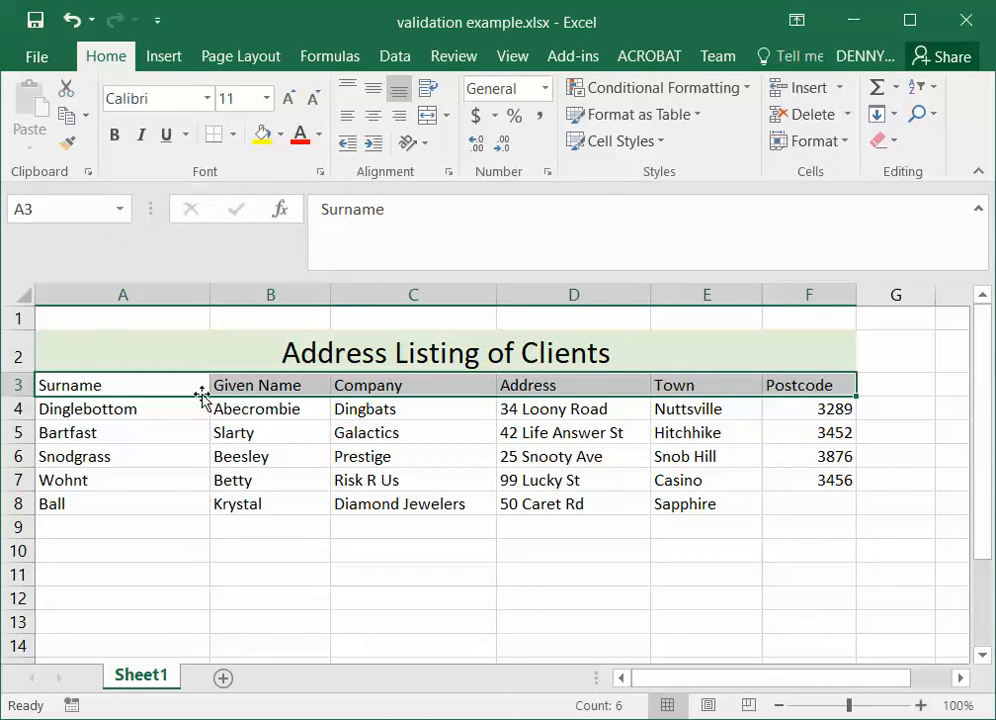
pyautogui.click(115, 140)
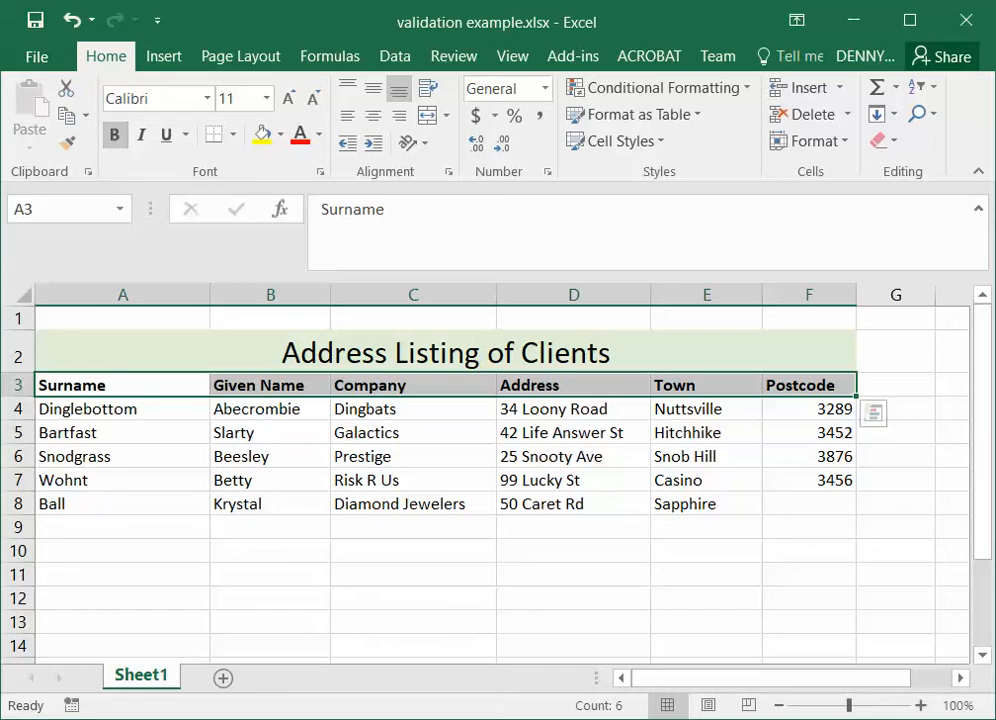
pyautogui.click(662, 604)
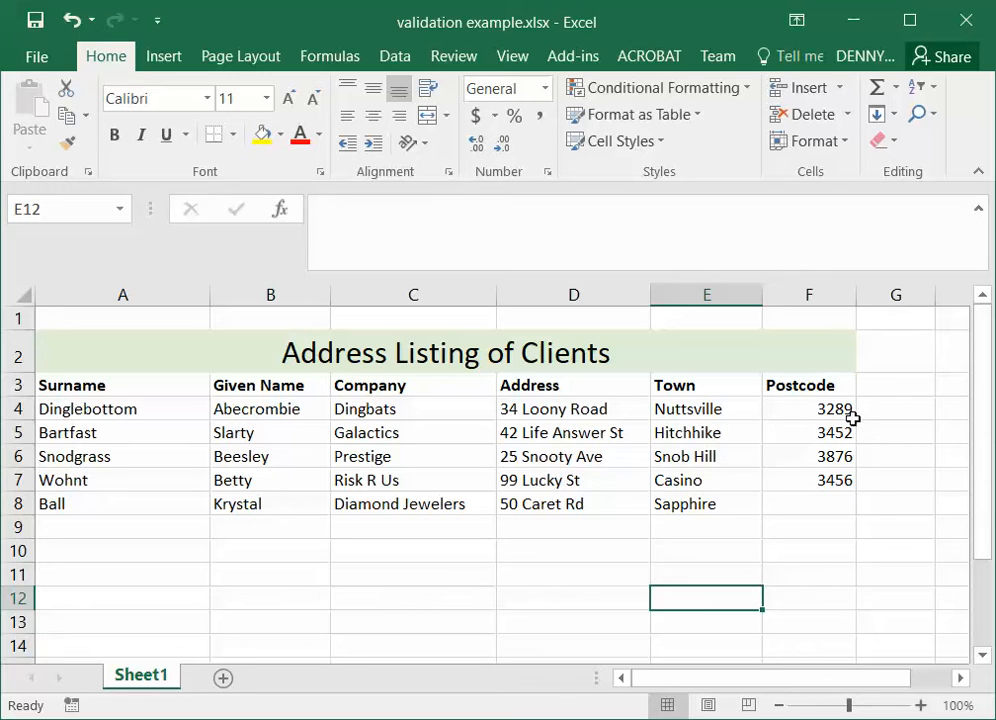
pyautogui.click(802, 385)
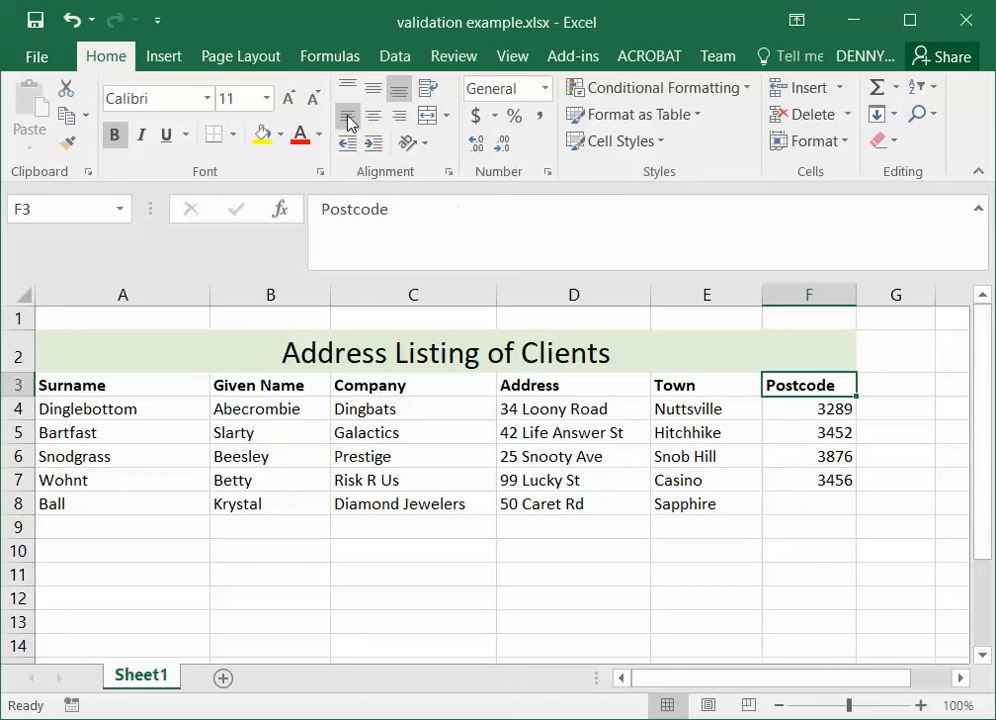
pyautogui.click(399, 117)
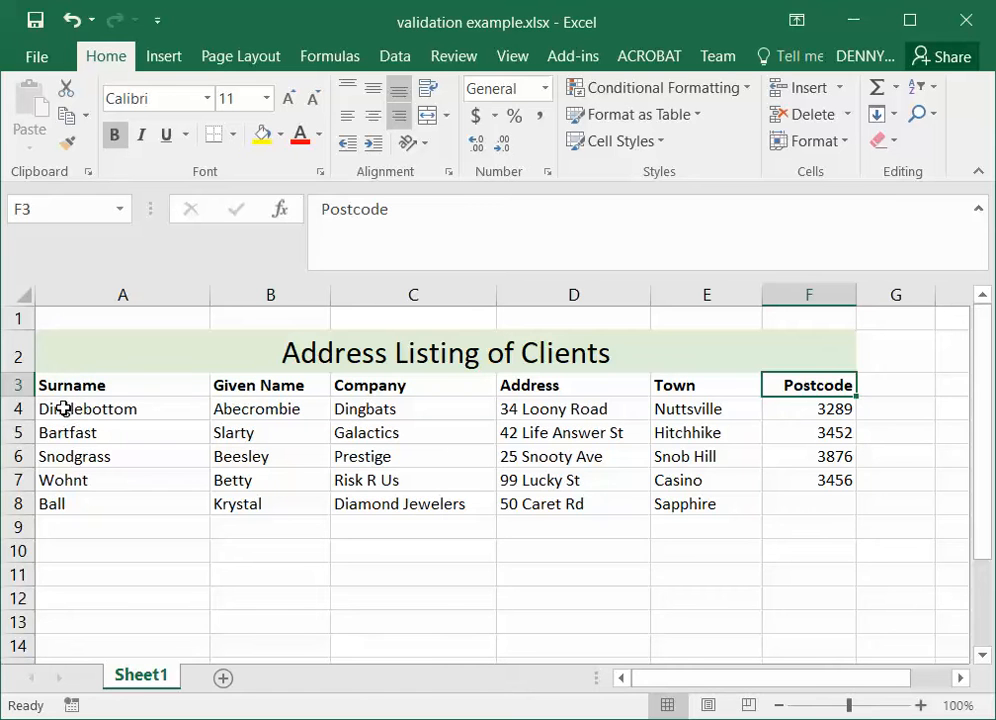
# Start a custom sort of the client list A3:F8 and choose Surname as the column to sort by
pyautogui.moveTo(62, 388); pyautogui.dragTo(787, 516)
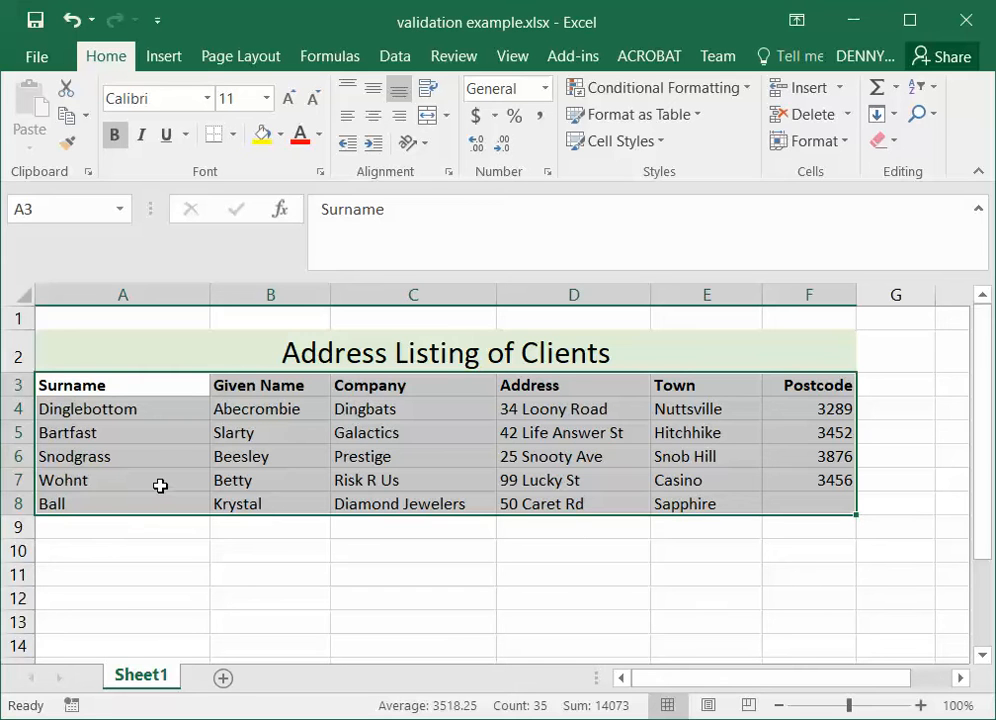
pyautogui.click(396, 58)
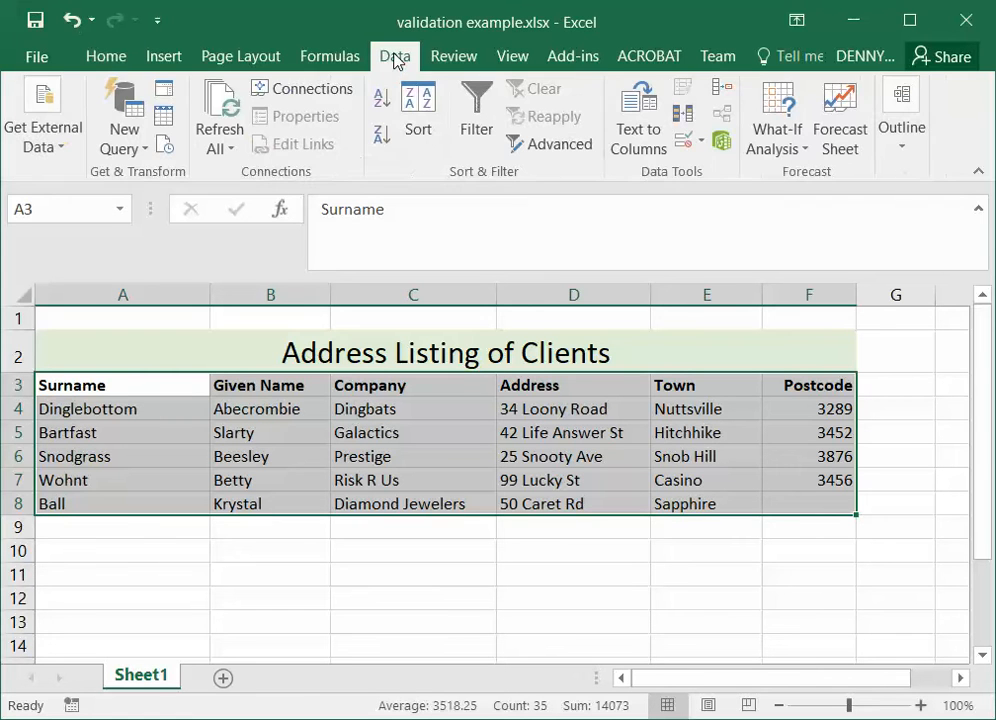
pyautogui.click(424, 134)
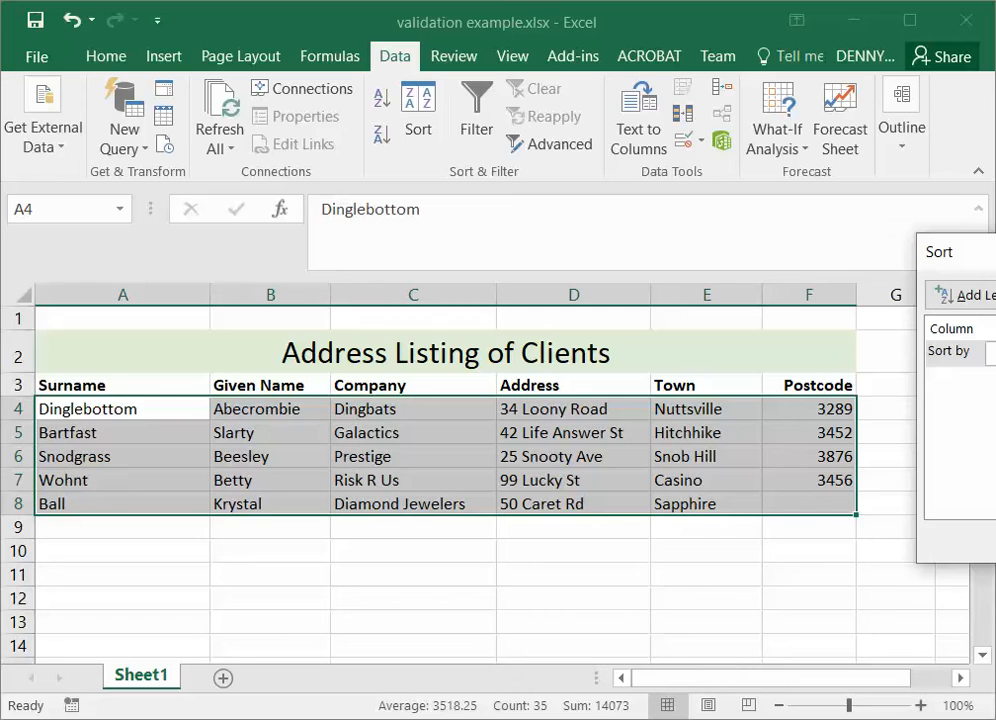
pyautogui.moveTo(995, 276); pyautogui.dragTo(541, 401)
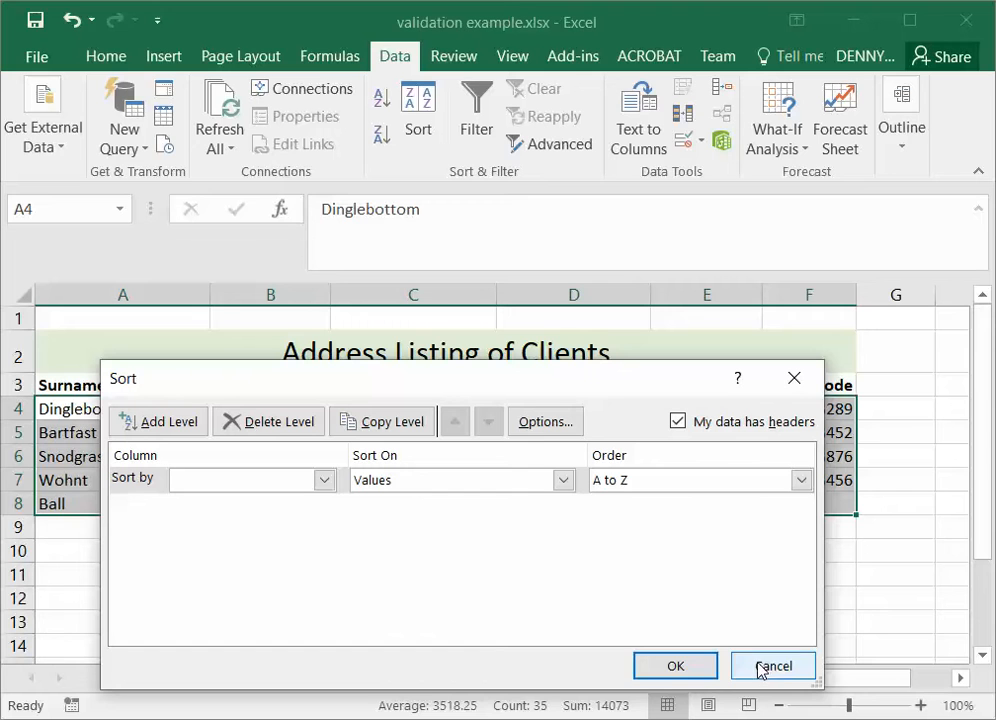
pyautogui.click(325, 480)
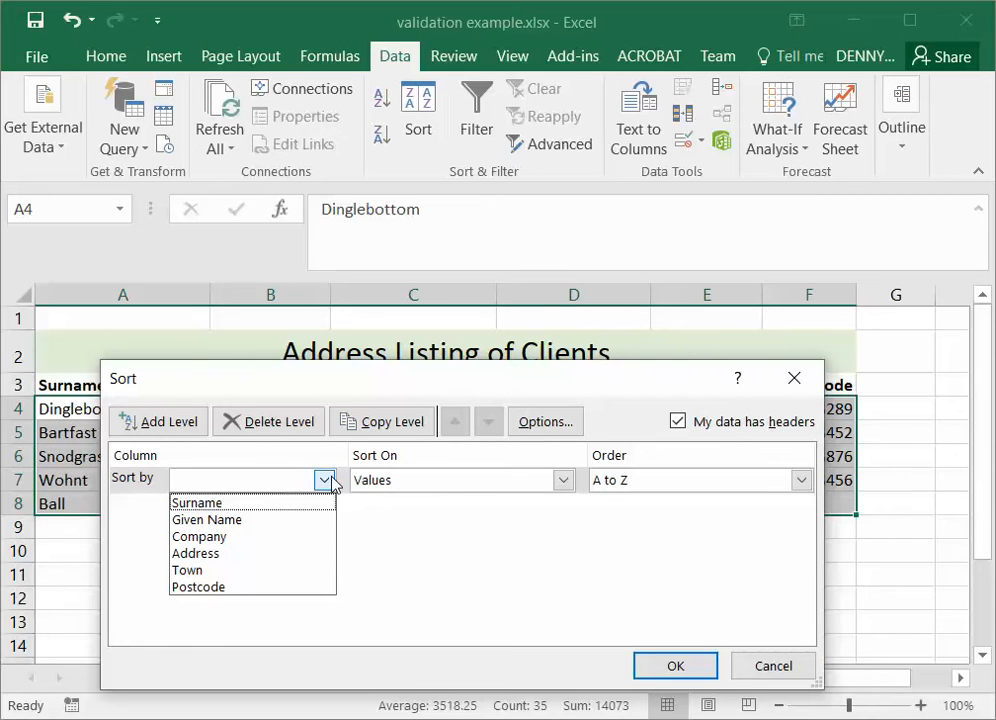
pyautogui.click(249, 504)
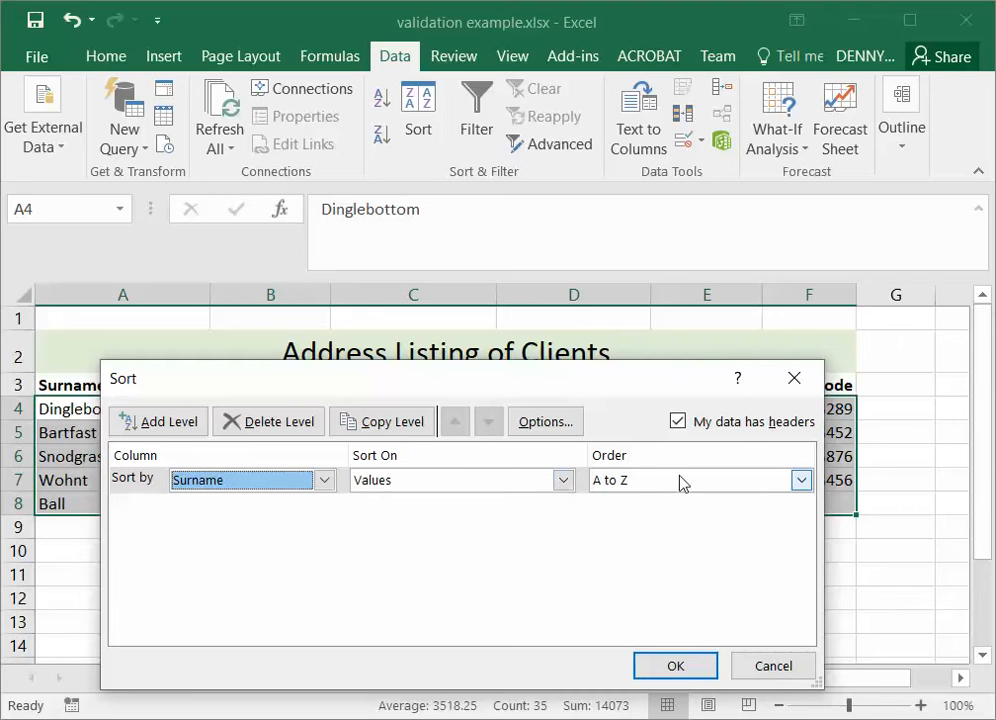
# Examine the available sort orders and the sort options for case sensitivity and orientation without changing them
pyautogui.click(800, 482)
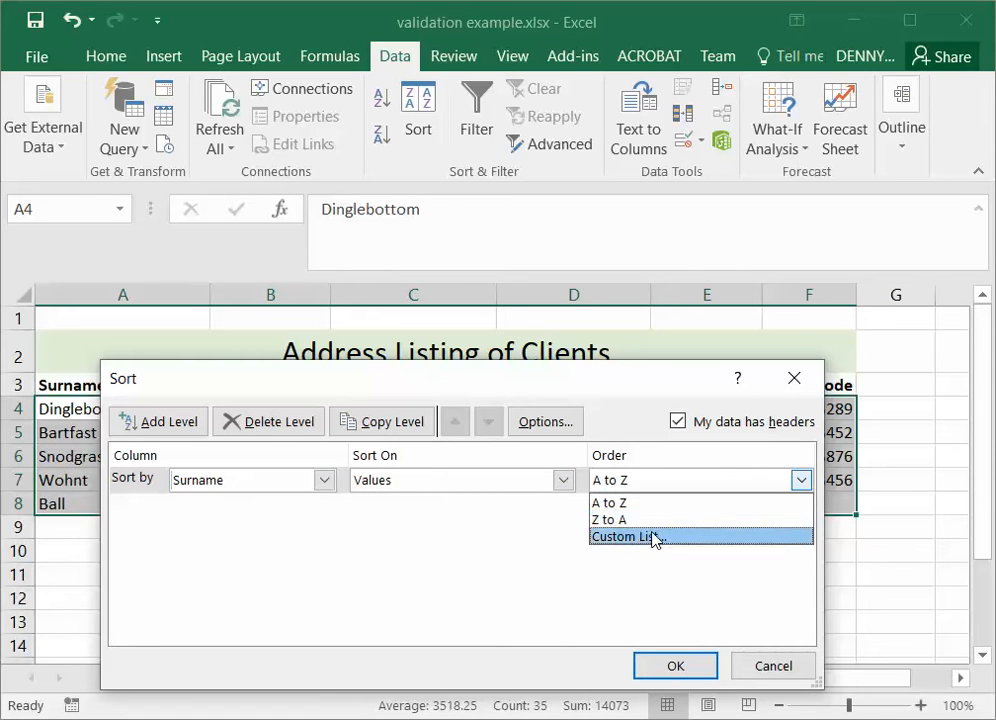
pyautogui.click(802, 482)
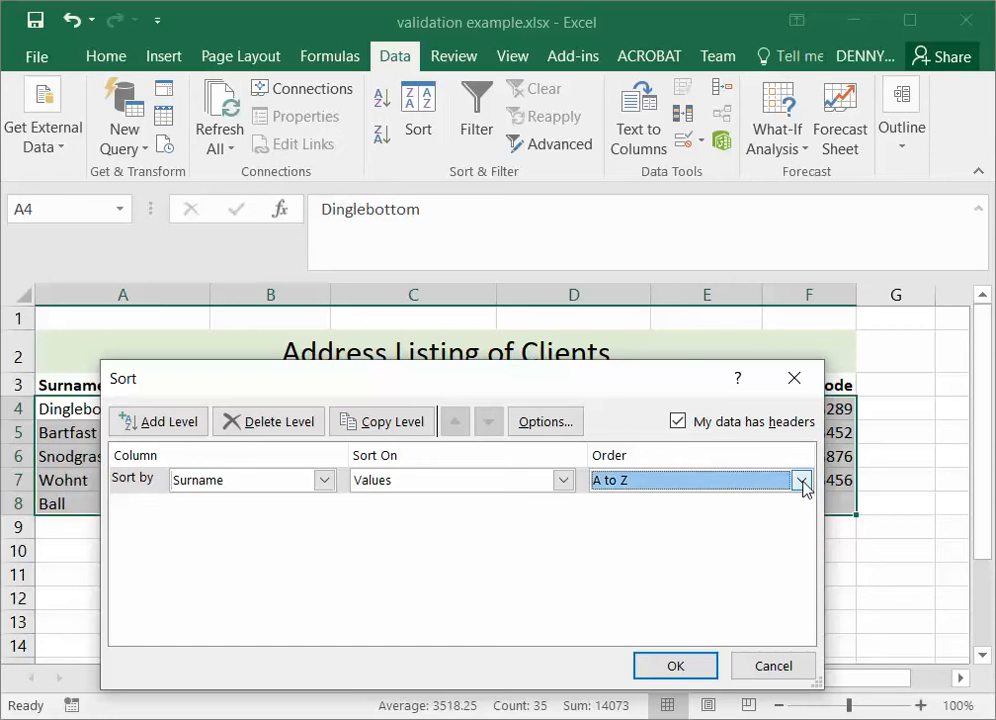
pyautogui.click(545, 422)
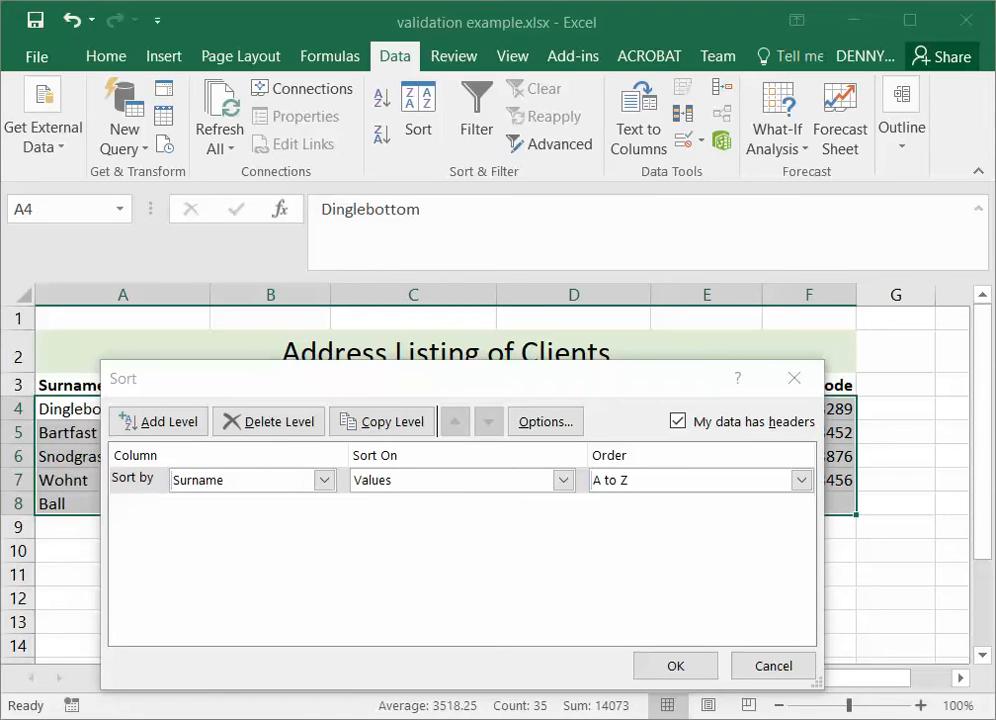
pyautogui.moveTo(995, 400); pyautogui.dragTo(803, 173)
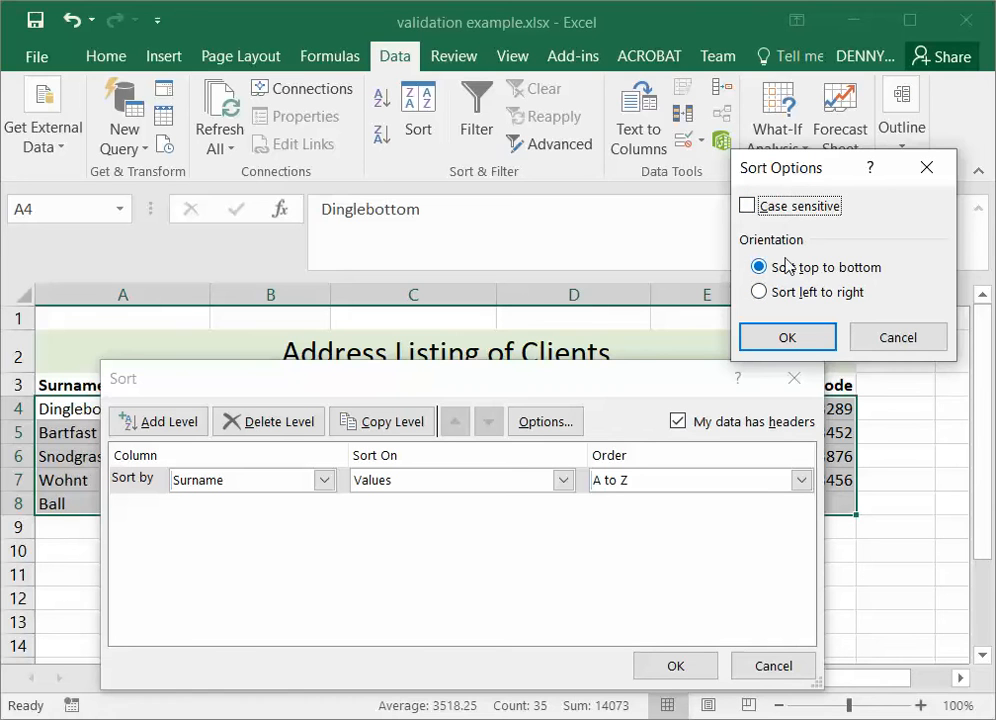
pyautogui.click(911, 340)
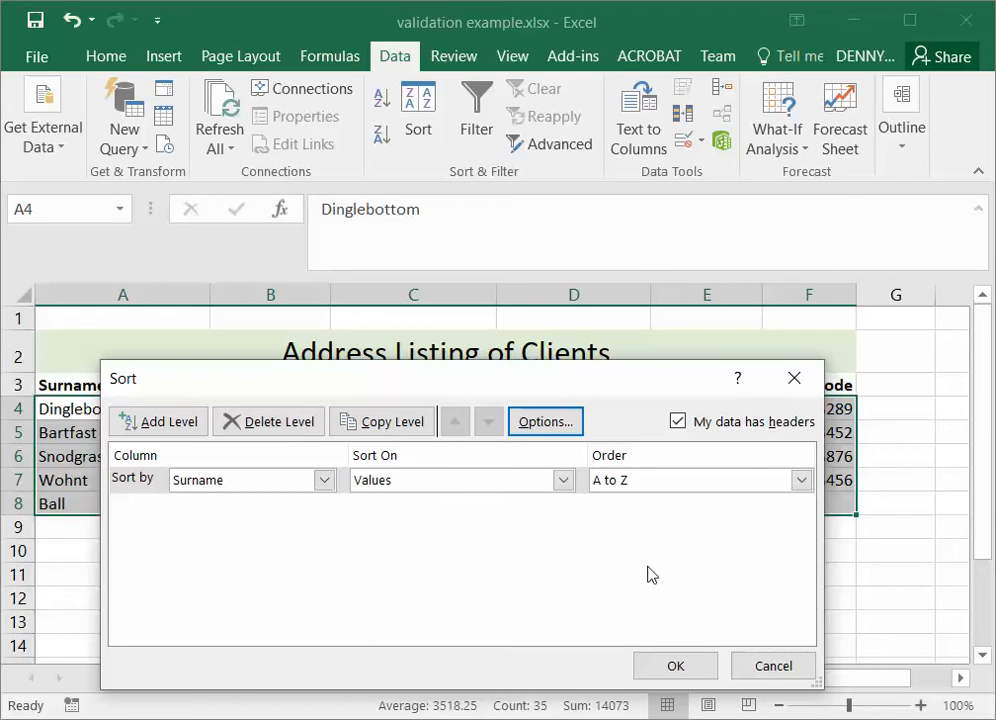
pyautogui.click(765, 666)
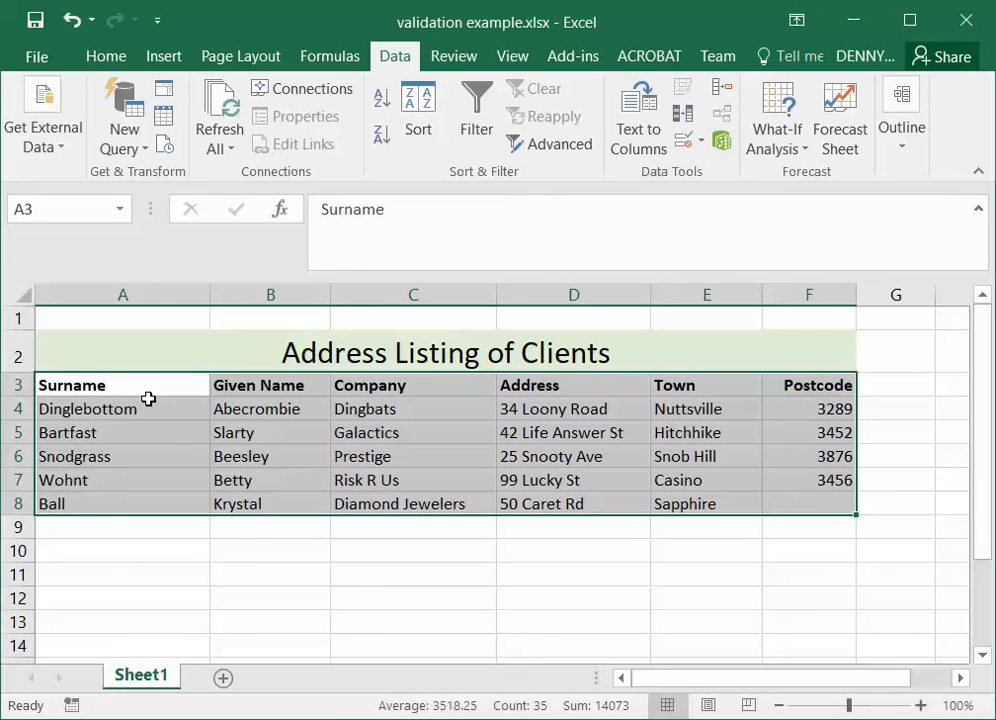
pyautogui.click(112, 385)
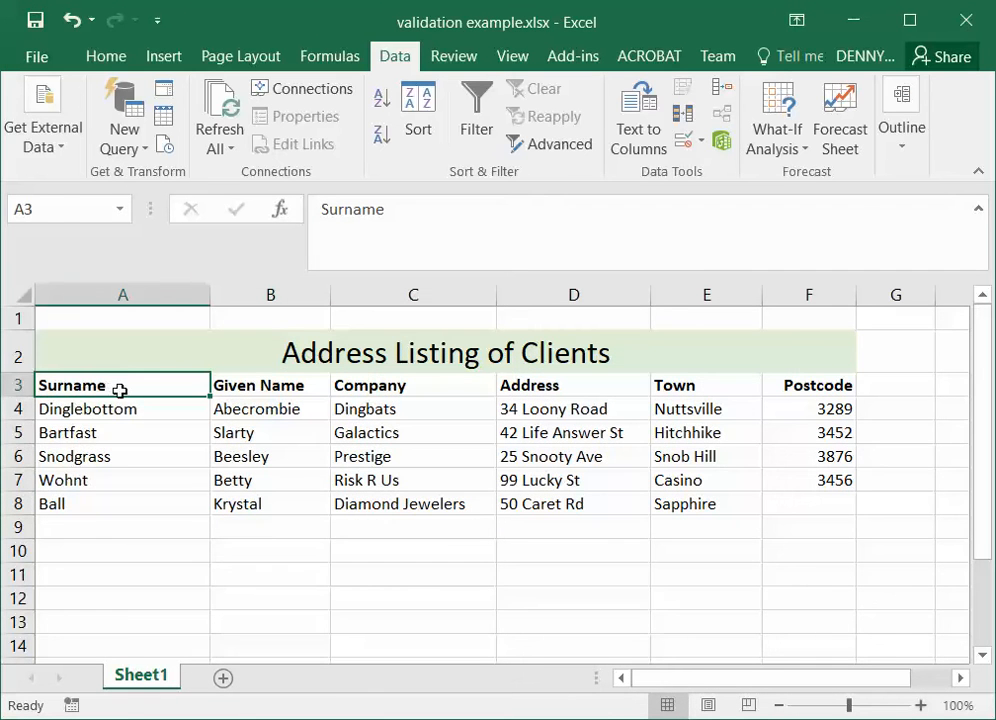
pyautogui.moveTo(119, 389); pyautogui.dragTo(125, 504)
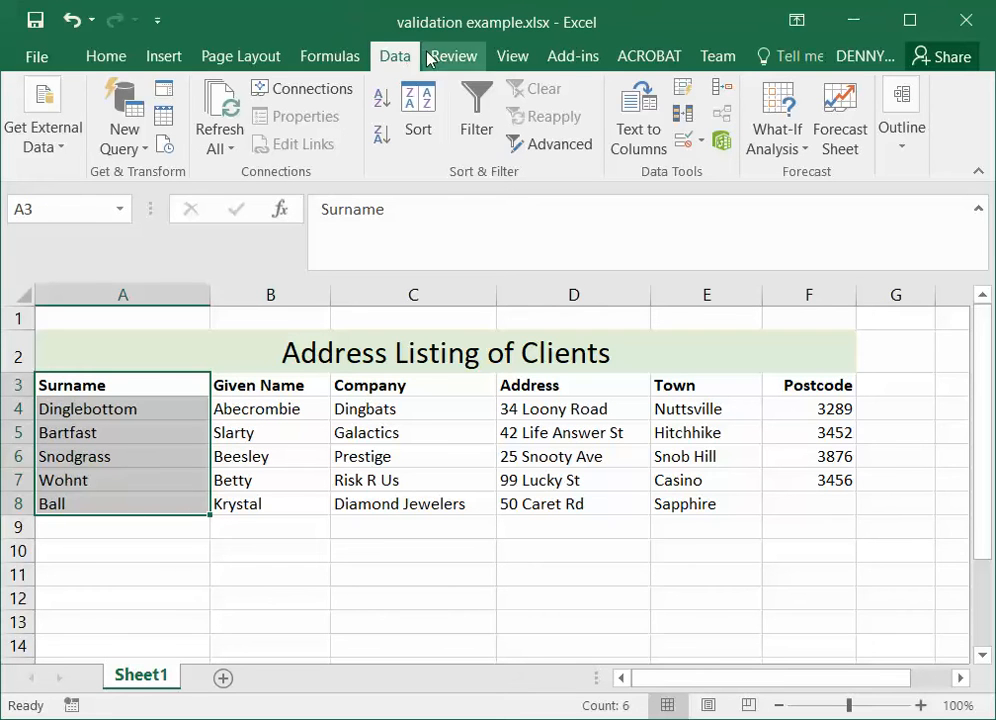
pyautogui.click(419, 131)
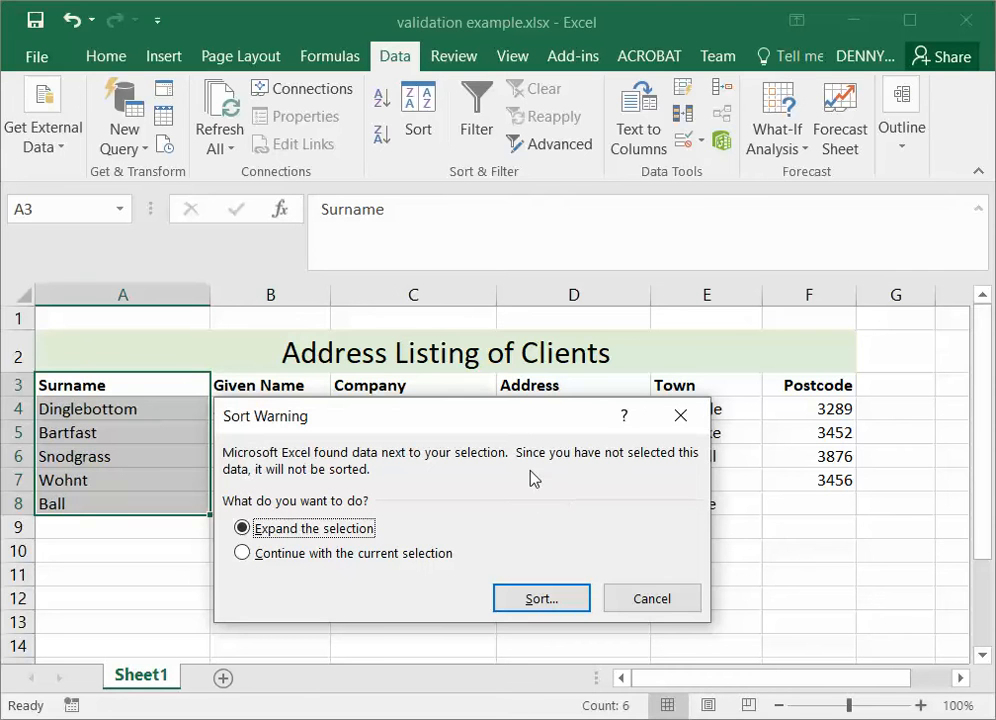
pyautogui.moveTo(485, 418); pyautogui.dragTo(532, 107)
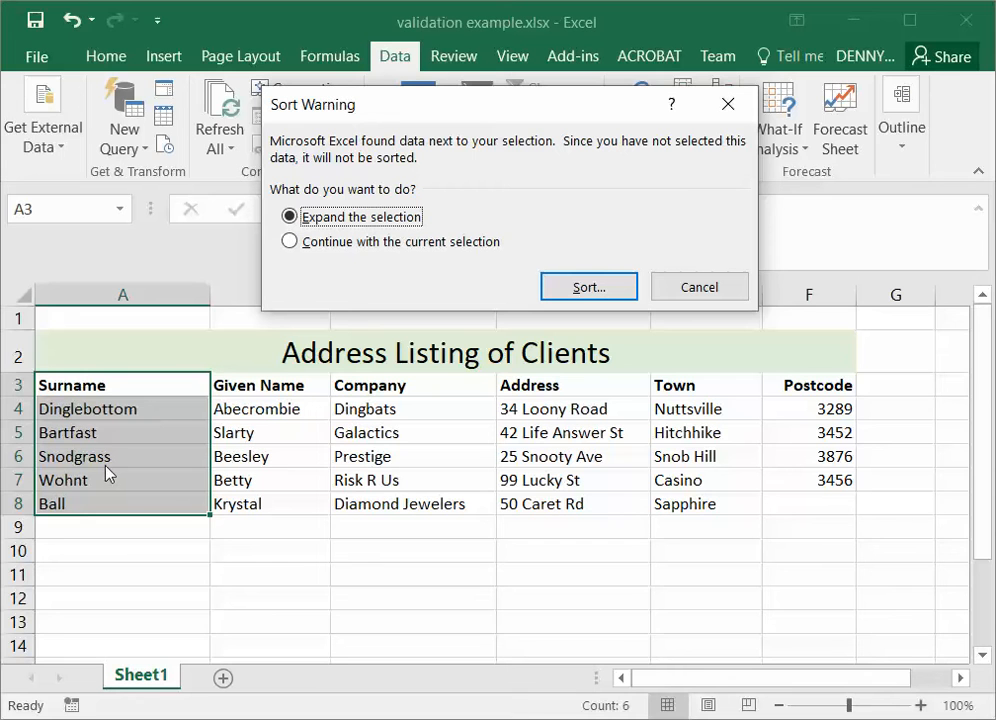
pyautogui.click(700, 288)
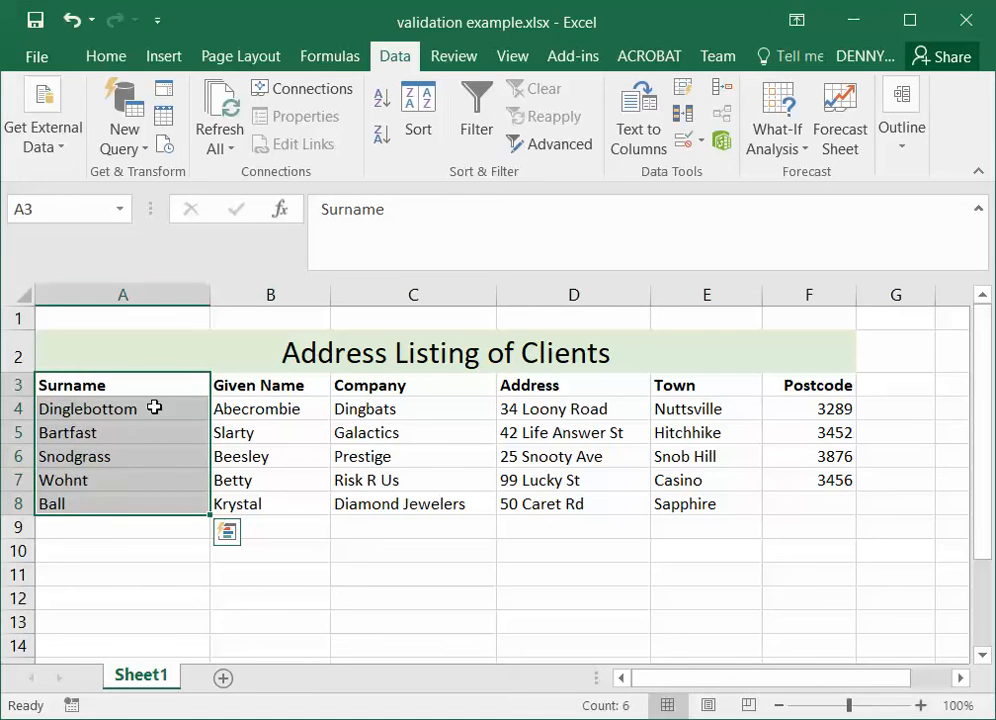
# Sort the client list A3:F8 by Surname on values in A to Z order, treating the first row as headers
pyautogui.click(101, 386)
pyautogui.moveTo(101, 386); pyautogui.dragTo(785, 502)
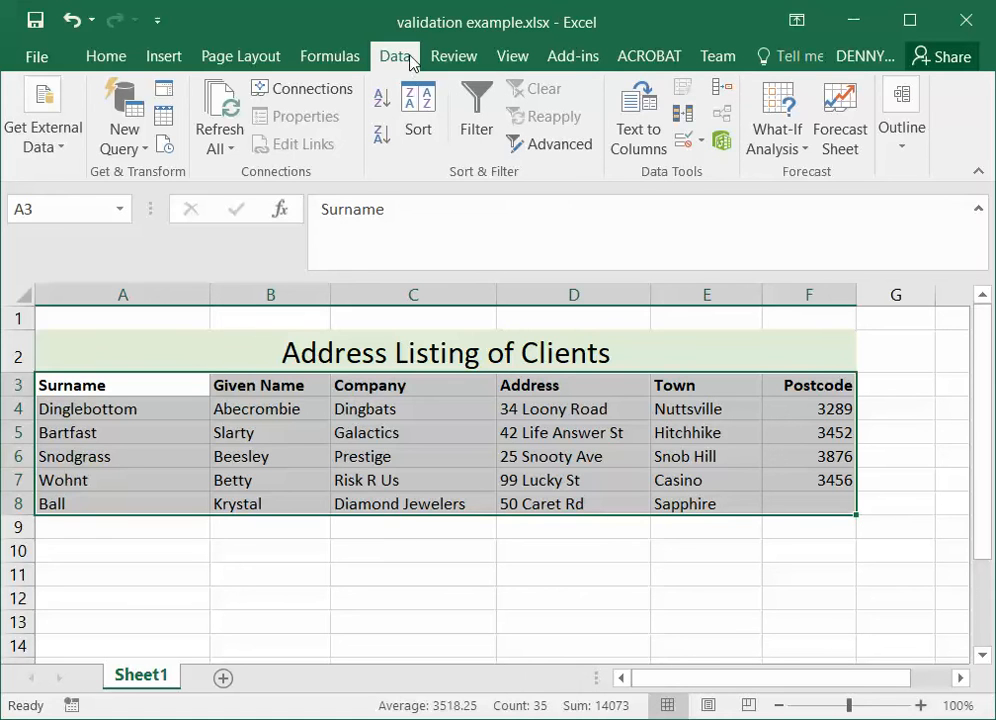
pyautogui.click(412, 95)
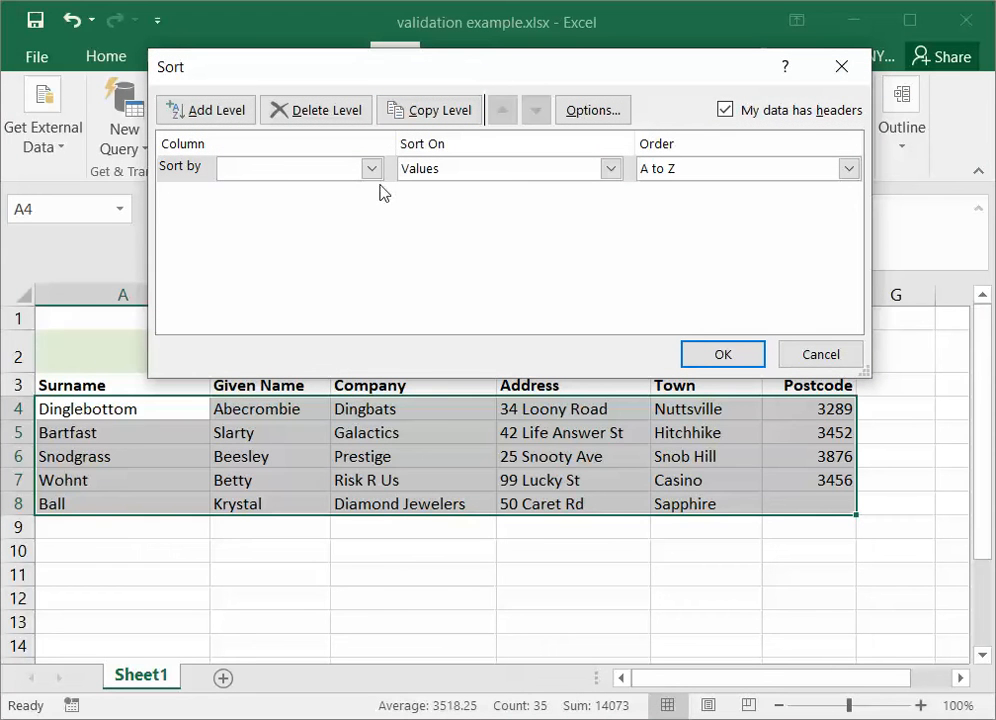
pyautogui.click(371, 169)
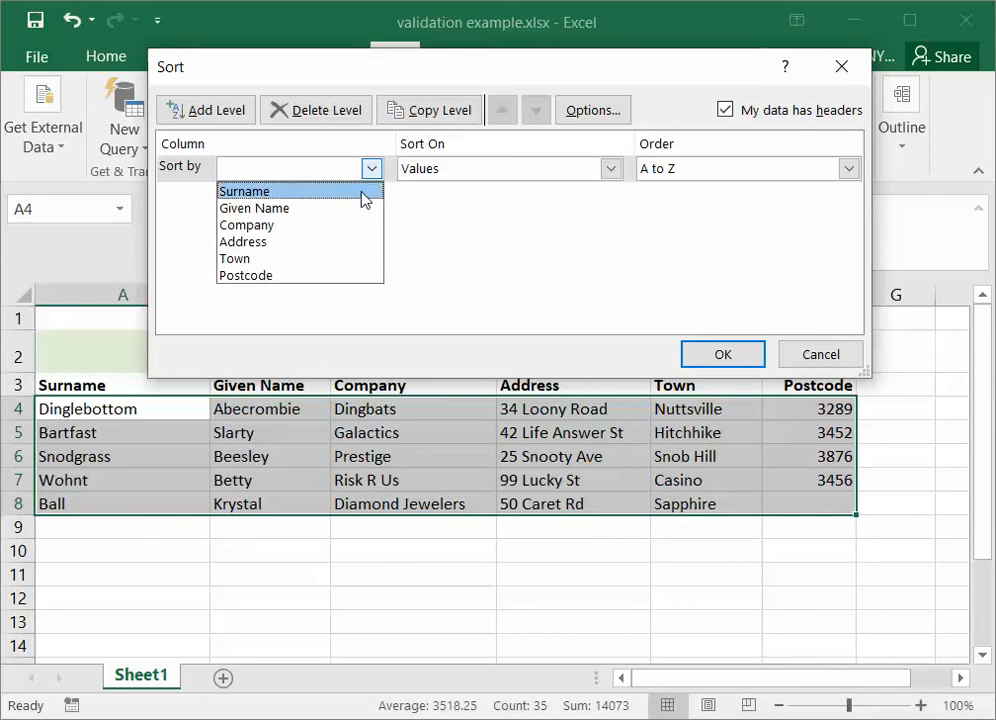
pyautogui.click(305, 192)
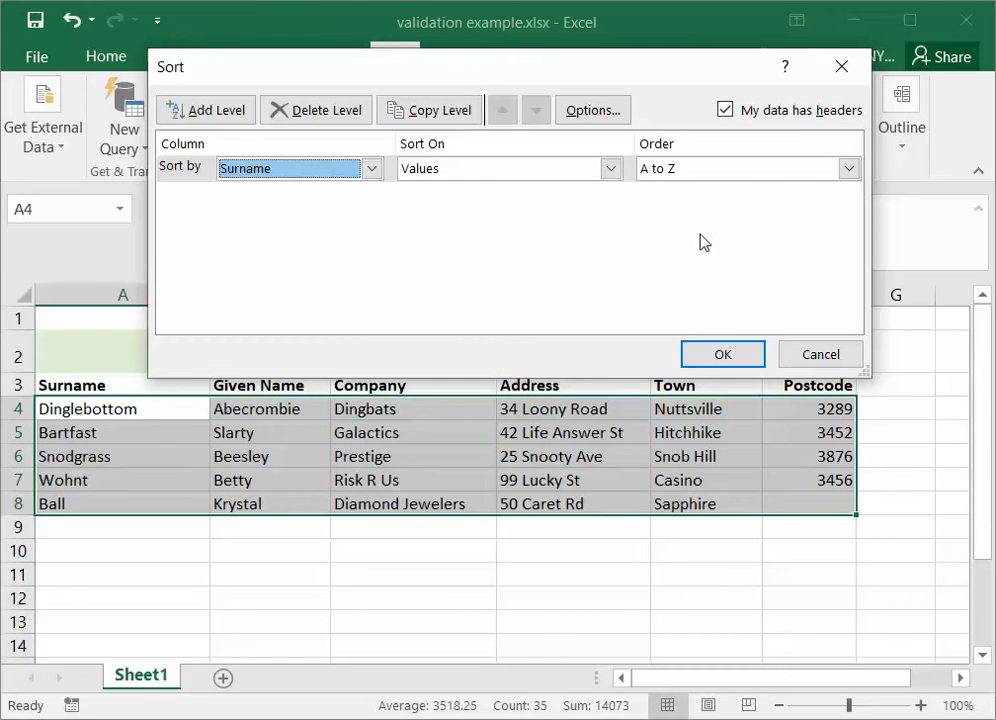
pyautogui.click(724, 356)
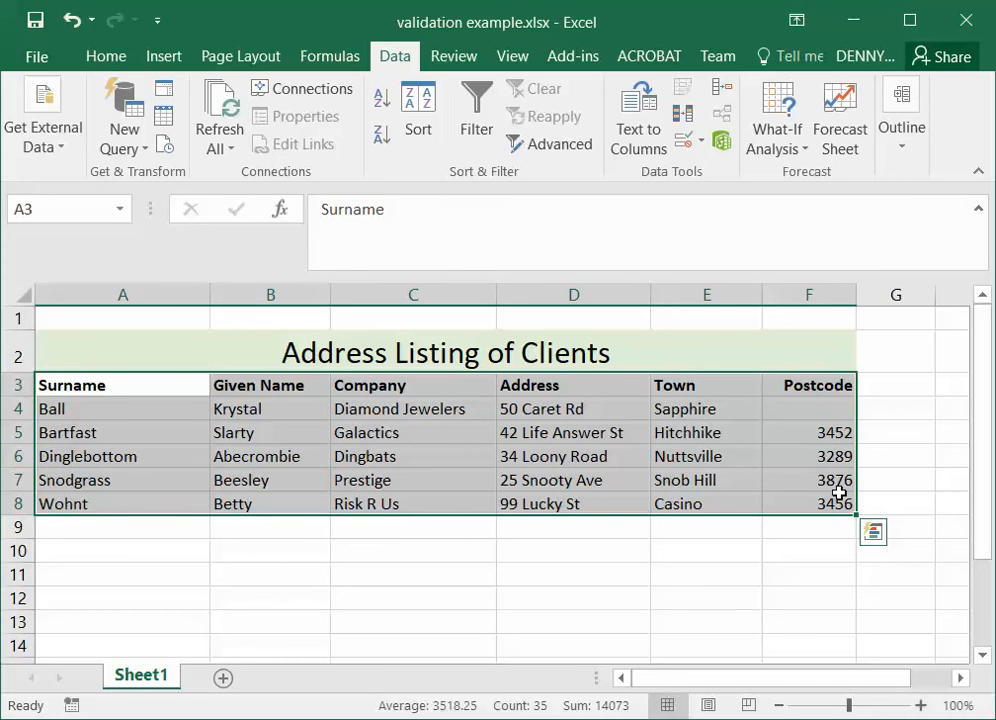
# Set data validation on the empty Postcode cell F4 to allow whole numbers between 2999 and 3999
pyautogui.click(804, 407)
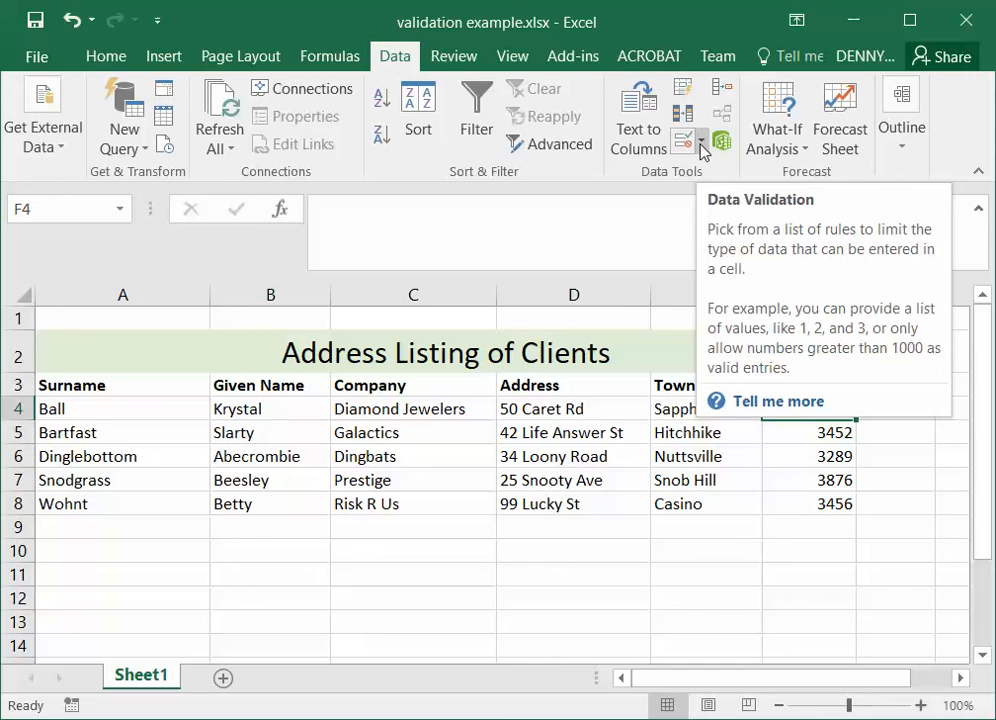
pyautogui.click(702, 148)
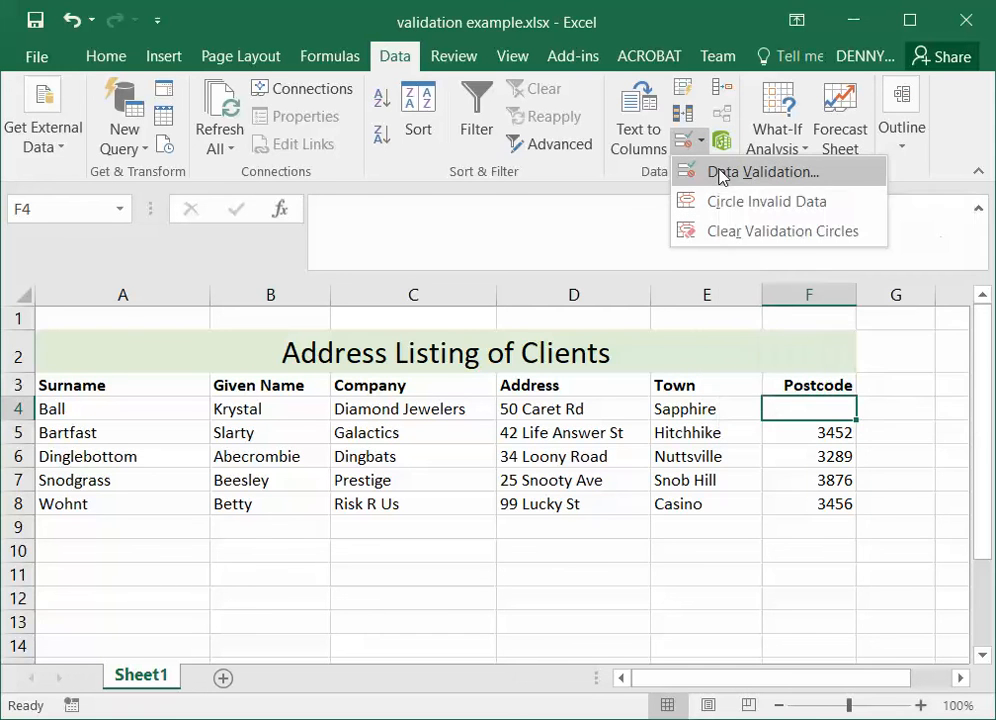
pyautogui.click(721, 175)
pyautogui.moveTo(466, 22); pyautogui.dragTo(313, 240)
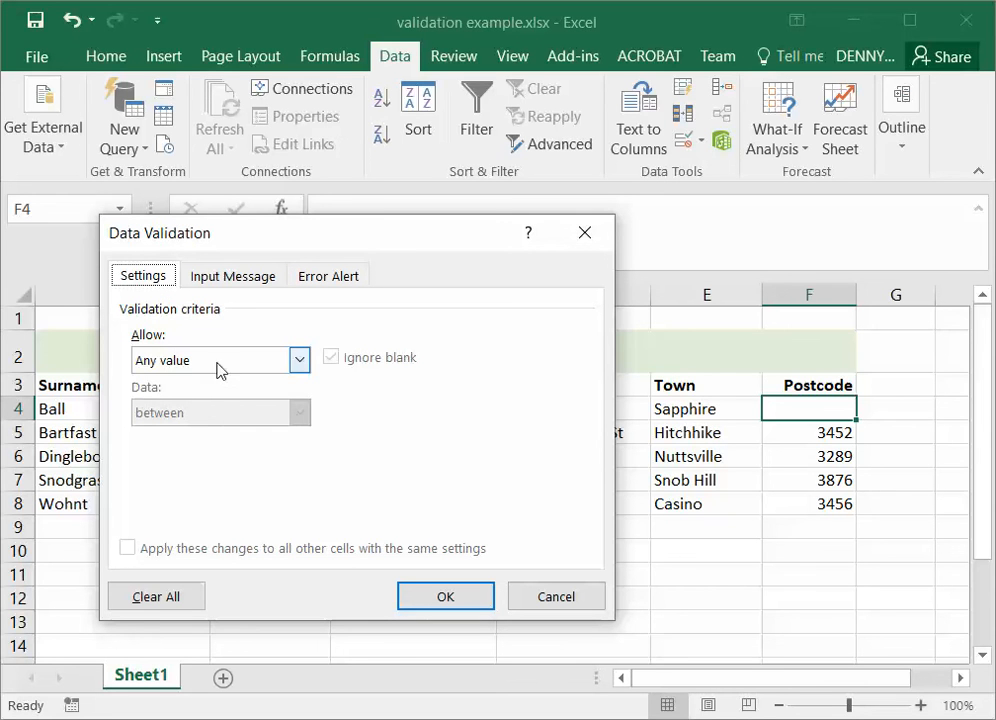
pyautogui.click(299, 362)
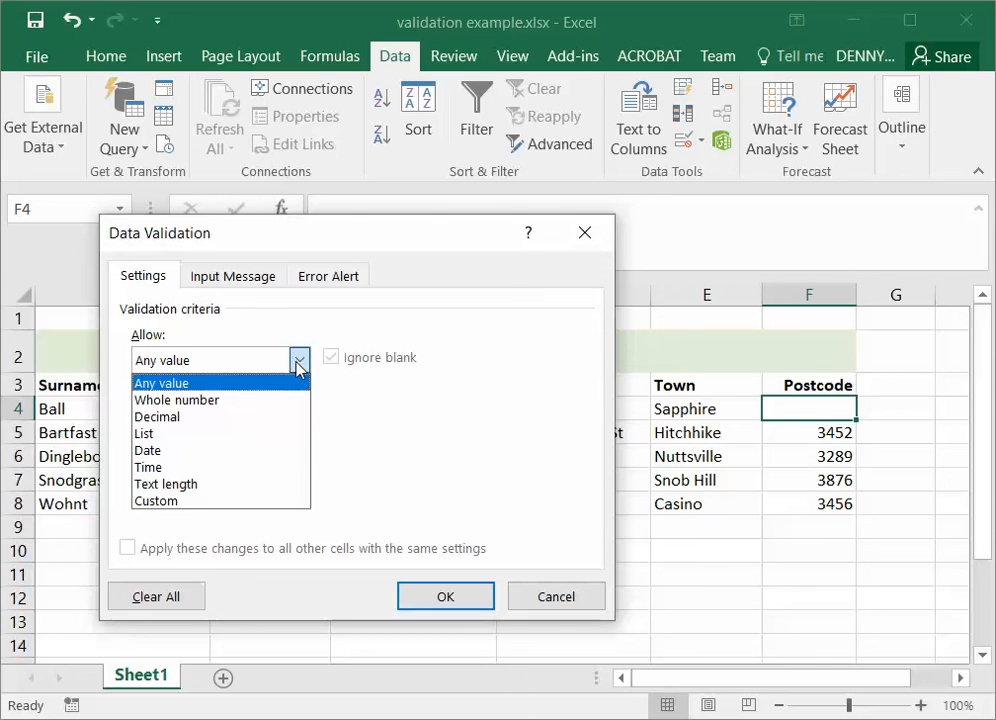
pyautogui.click(304, 400)
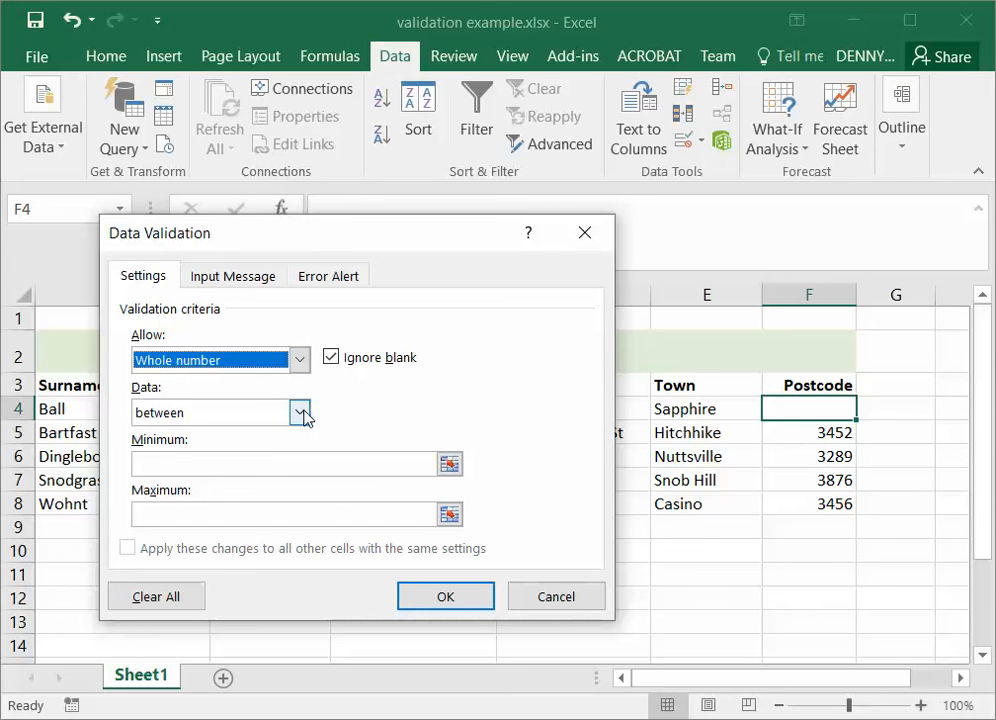
pyautogui.click(224, 463)
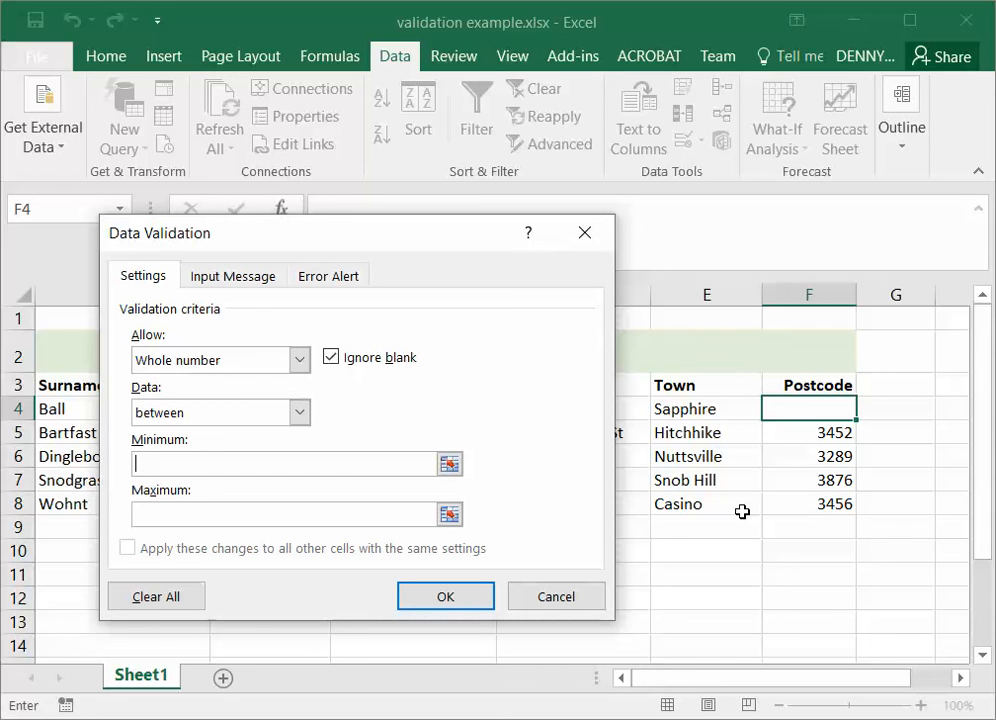
pyautogui.write('2999')
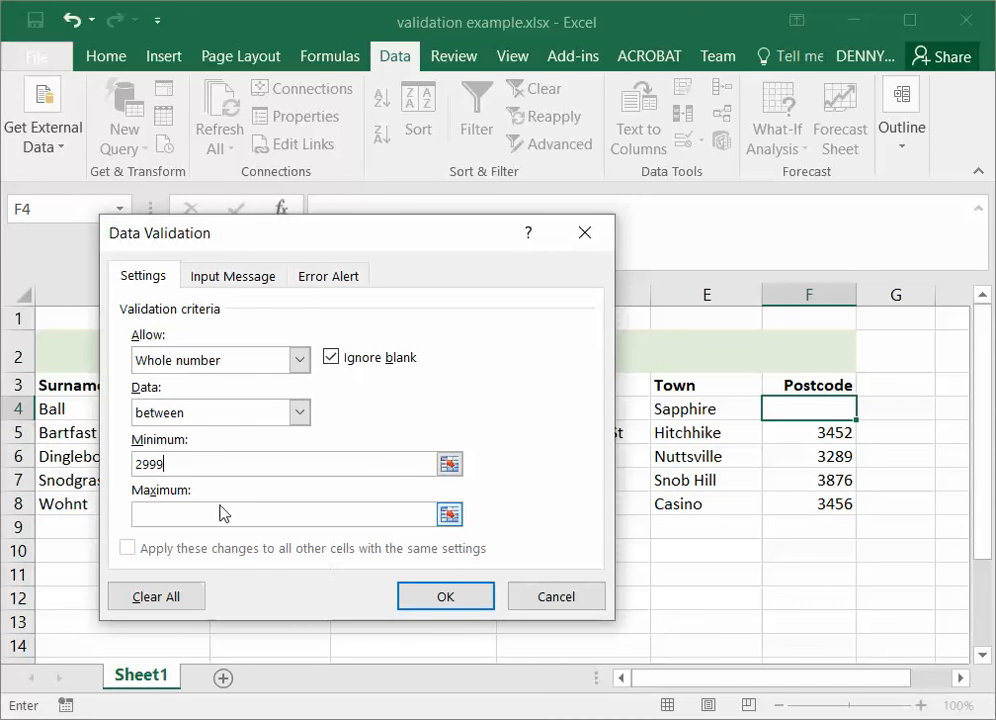
pyautogui.click(190, 512)
pyautogui.write('3999')
# Add an input message titled "Enter a Victorian Postcode" with the text "Enter a postcode between 3000 and 3999"
pyautogui.click(251, 283)
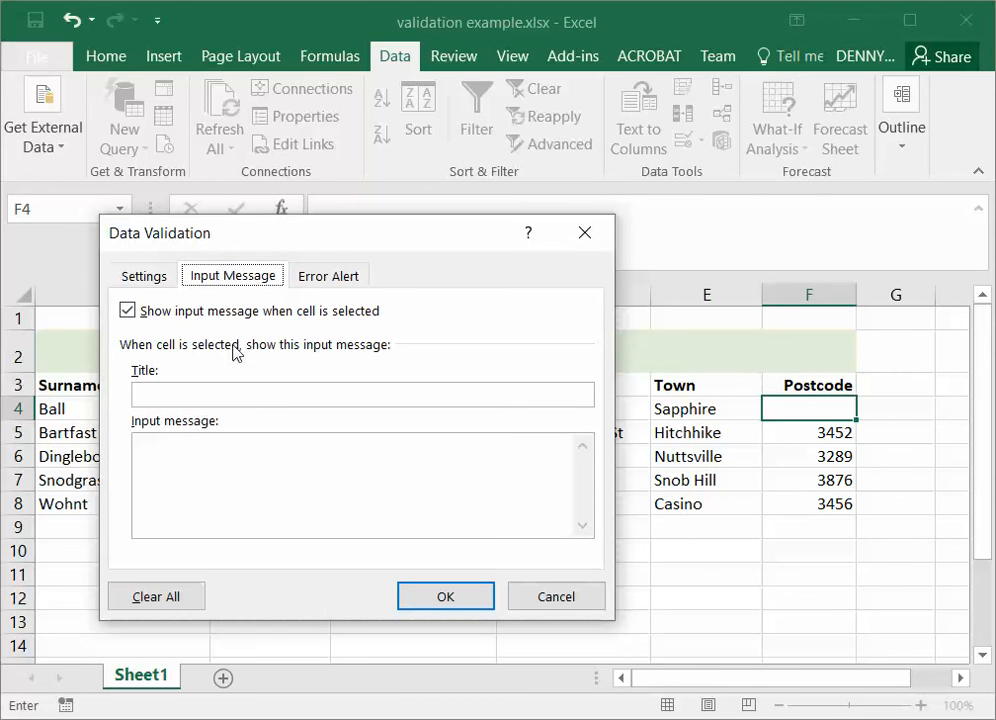
pyautogui.click(211, 395)
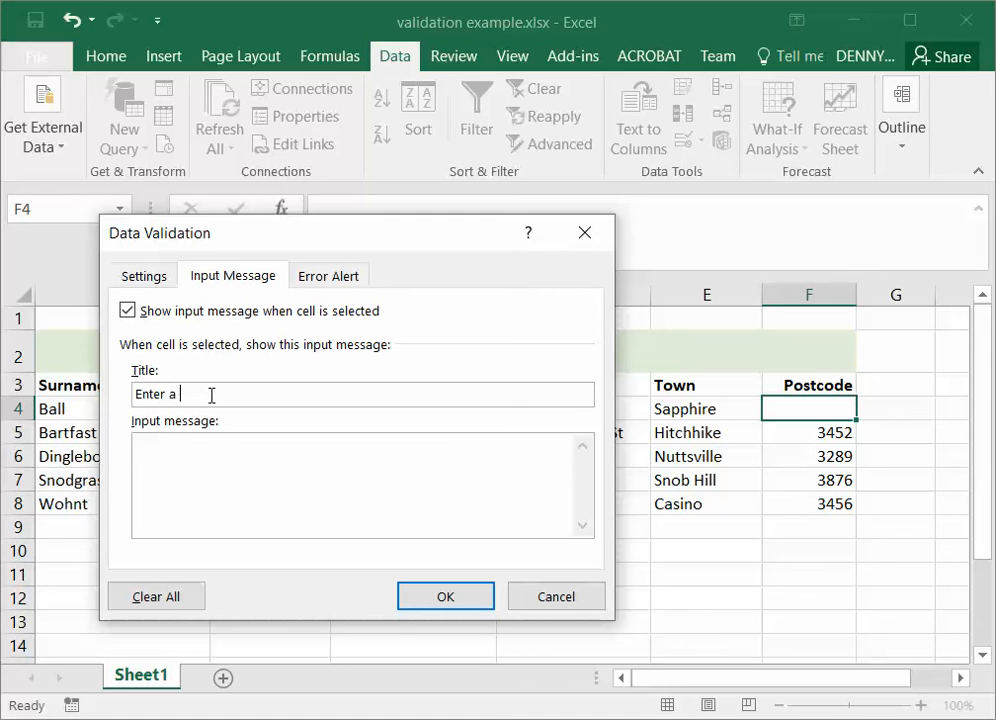
pyautogui.write('Enter a Victorian Postc')
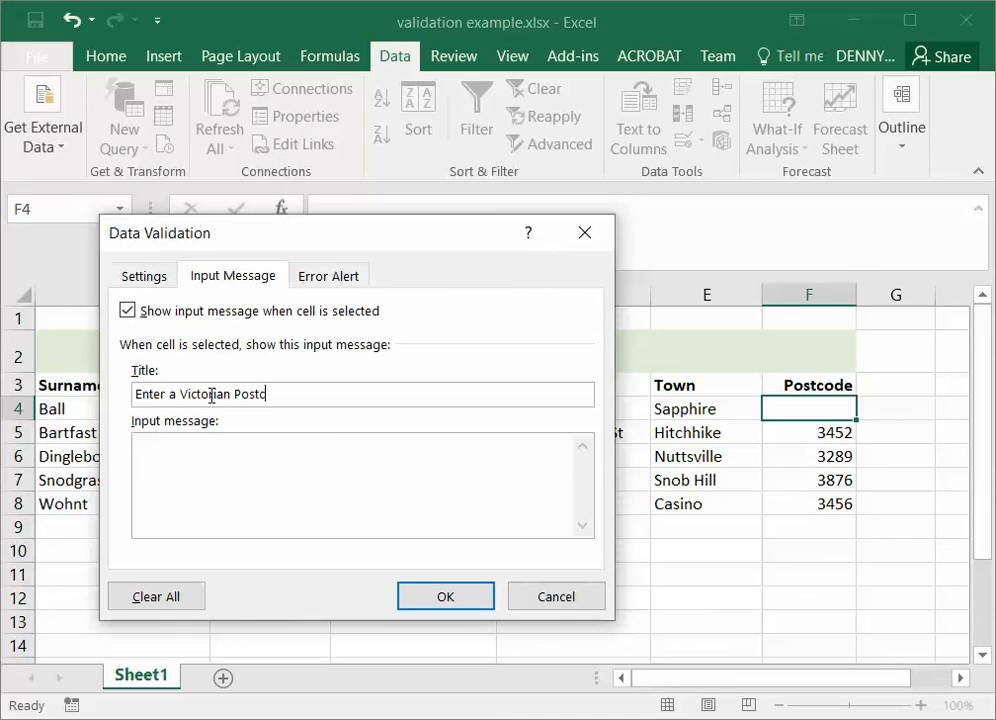
pyautogui.write('ode')
pyautogui.click(313, 497)
pyautogui.write('Enter a postcod')
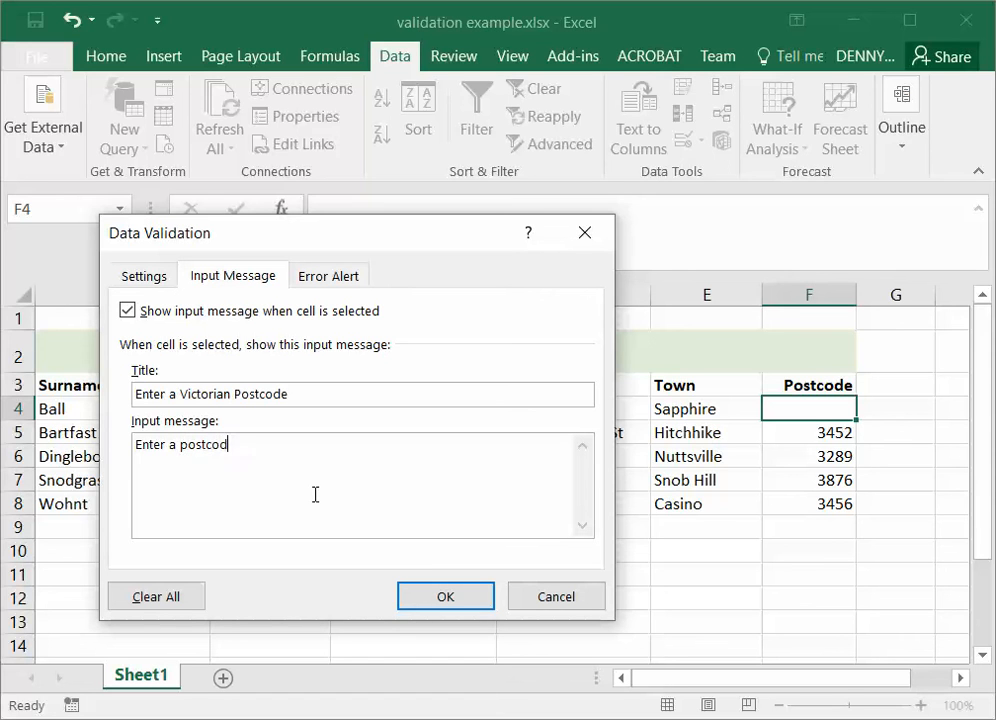
pyautogui.write('e between 3000 and')
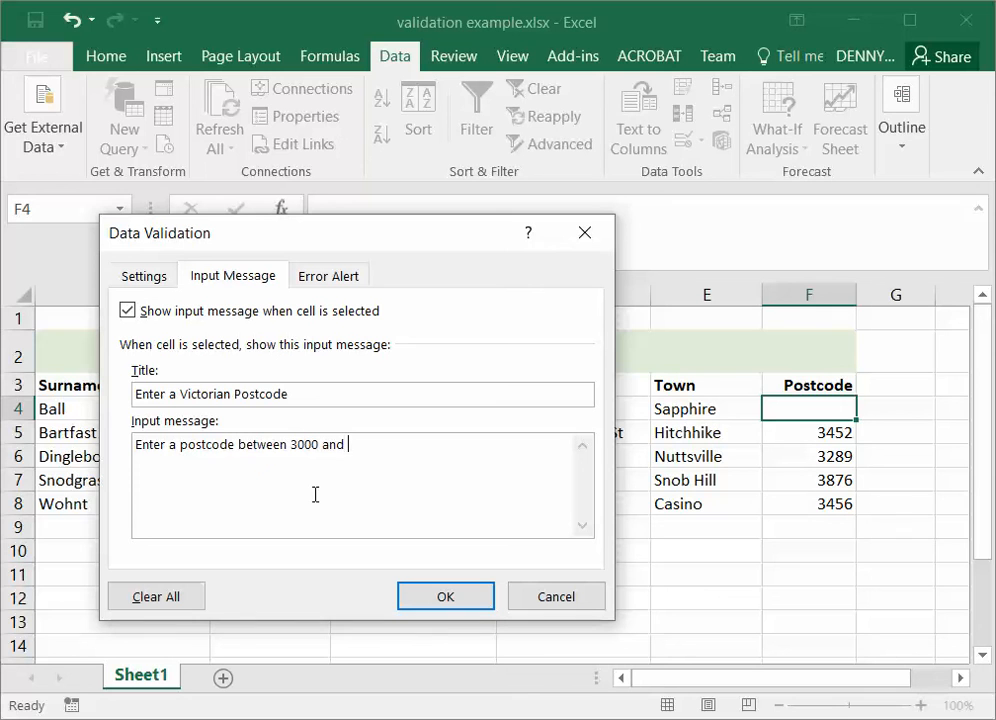
pyautogui.write(' 3999')
# Add a Stop error alert titled "Incorrect Postcode" with the message "Enter Postcode between 3000 and 3999" and apply the validation
pyautogui.click(310, 280)
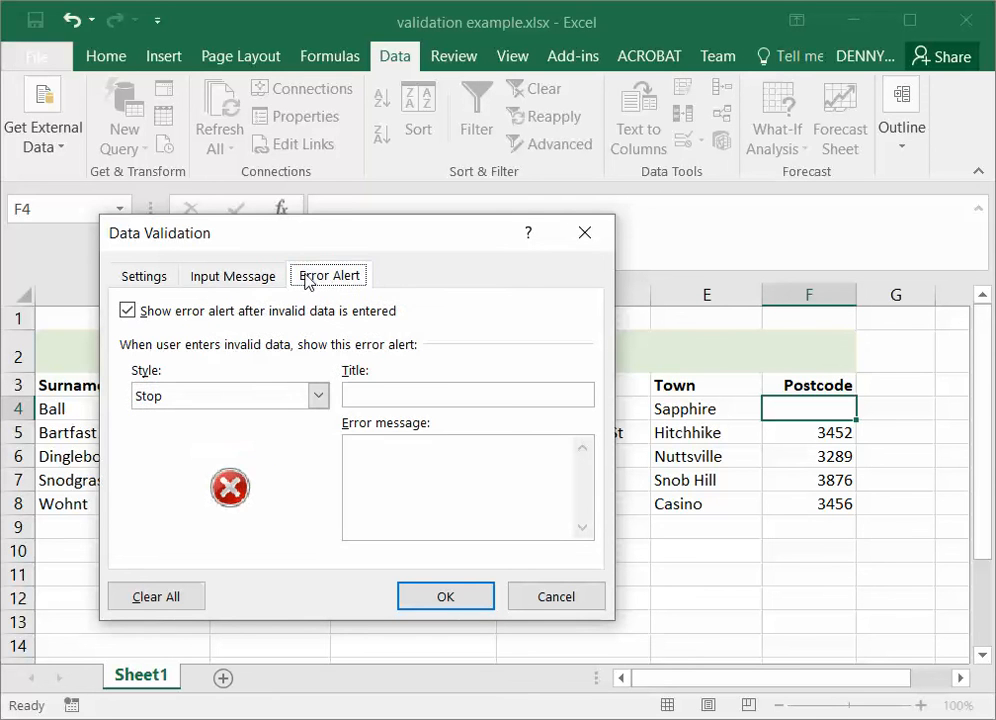
pyautogui.click(390, 392)
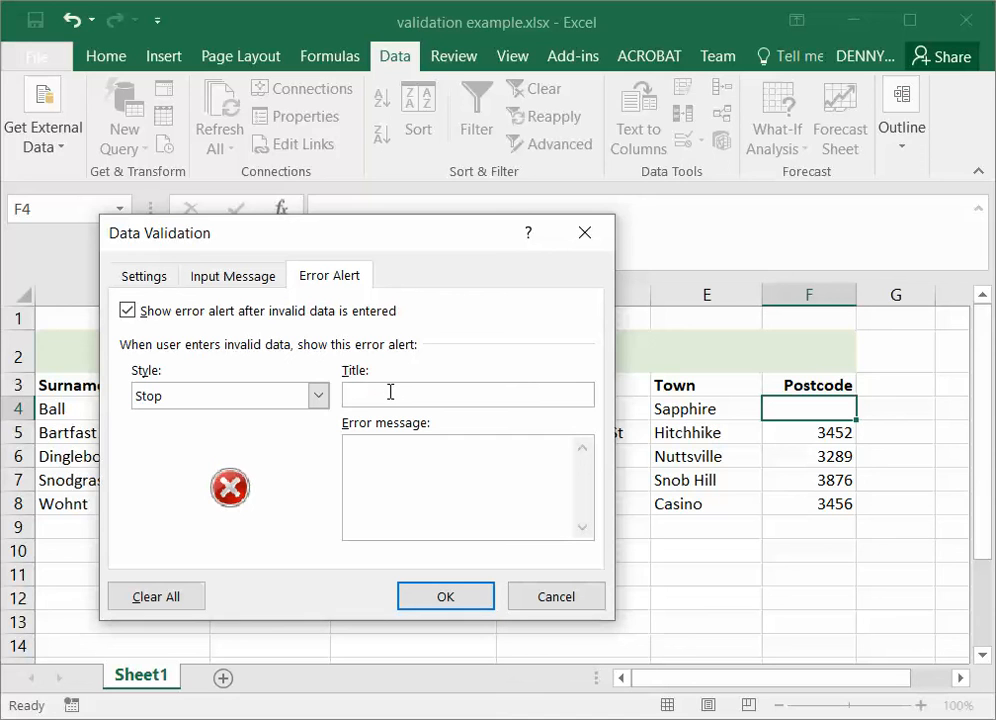
pyautogui.write('Incorrect Postcode')
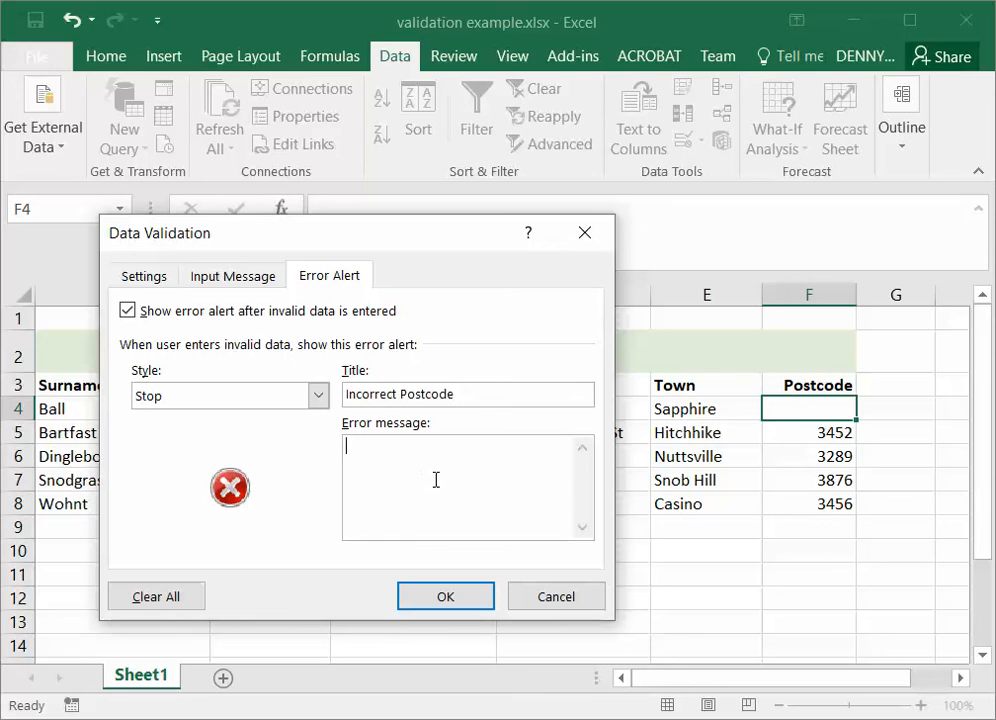
pyautogui.write('Enter Postcoede')
pyautogui.press('BackSpace')
pyautogui.press('BackSpace')
pyautogui.write('de between 3000')
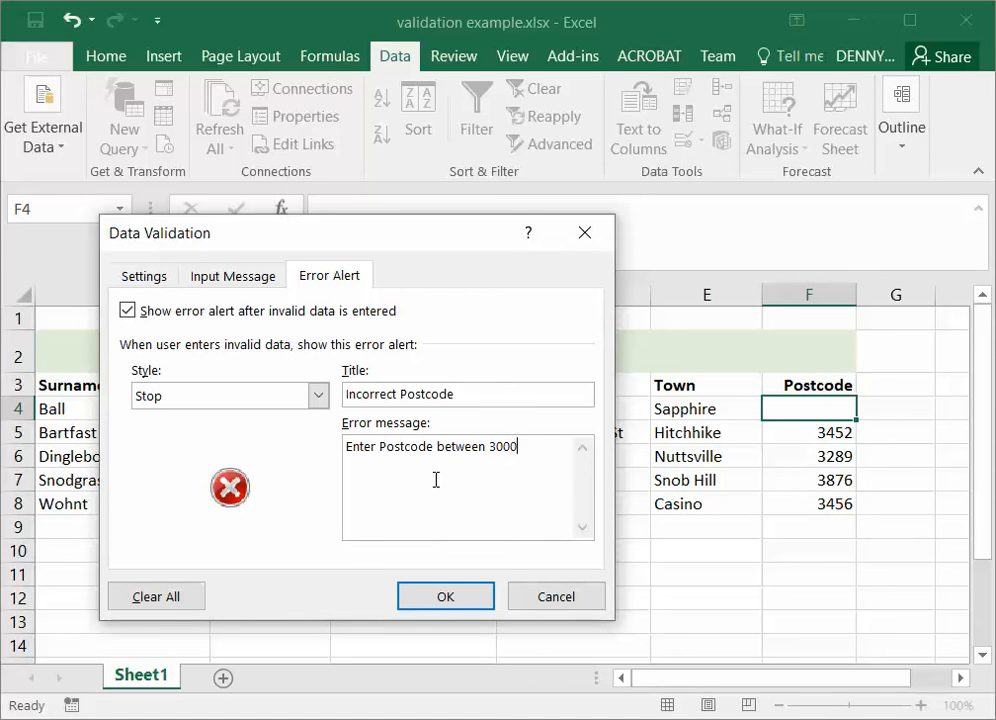
pyautogui.write('and 3999')
pyautogui.click(428, 605)
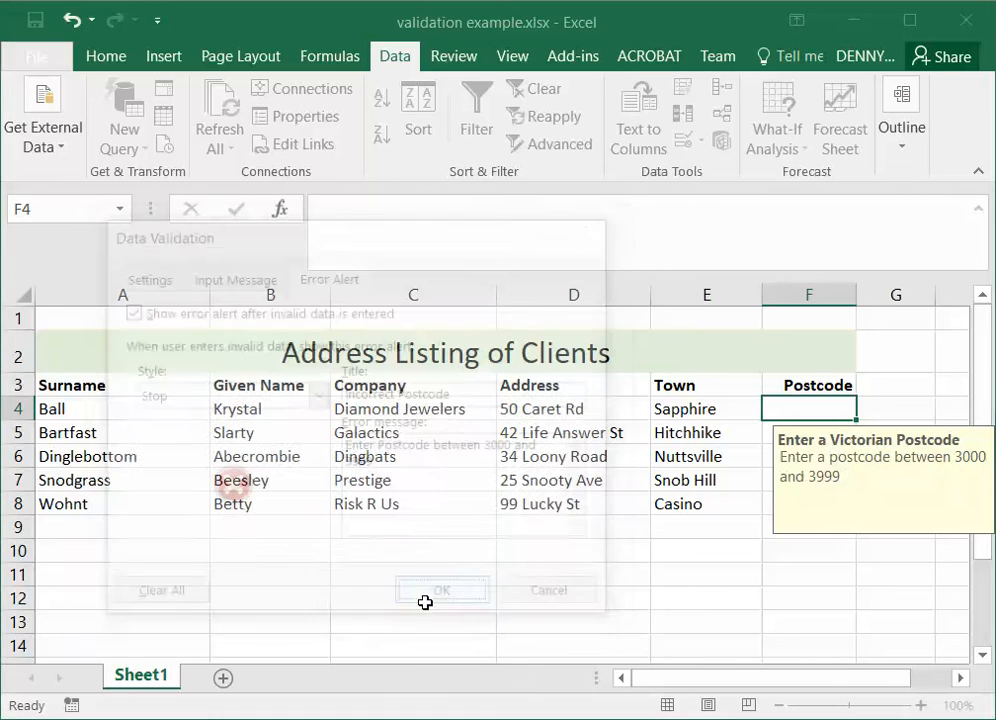
# Test the validation rule by entering 2999 as the postcode in F4
pyautogui.click(825, 568)
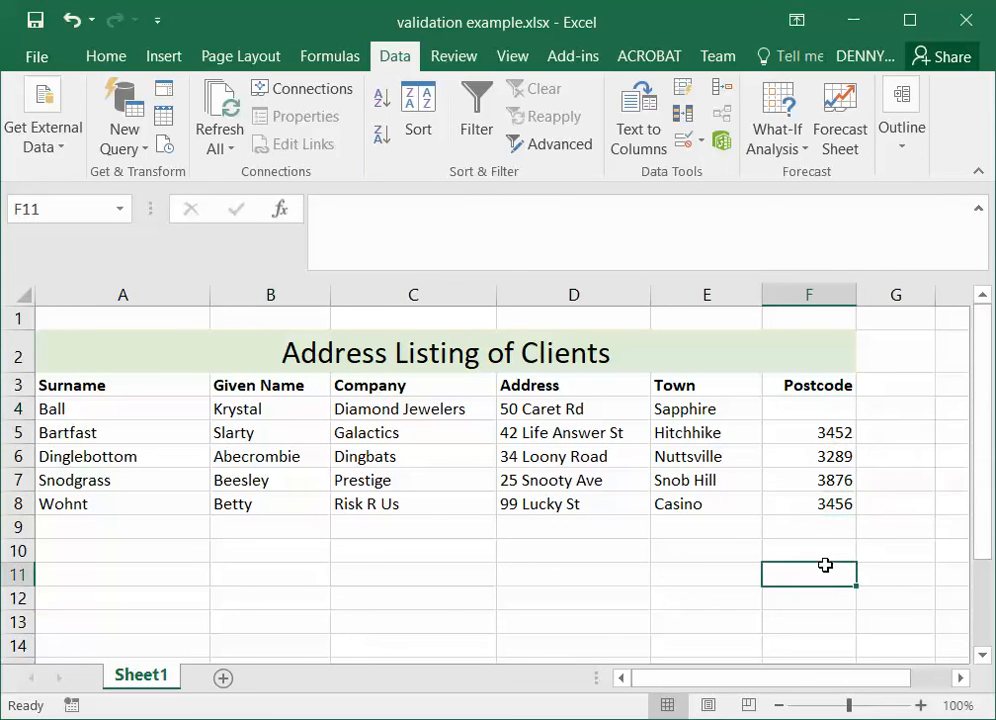
pyautogui.click(806, 406)
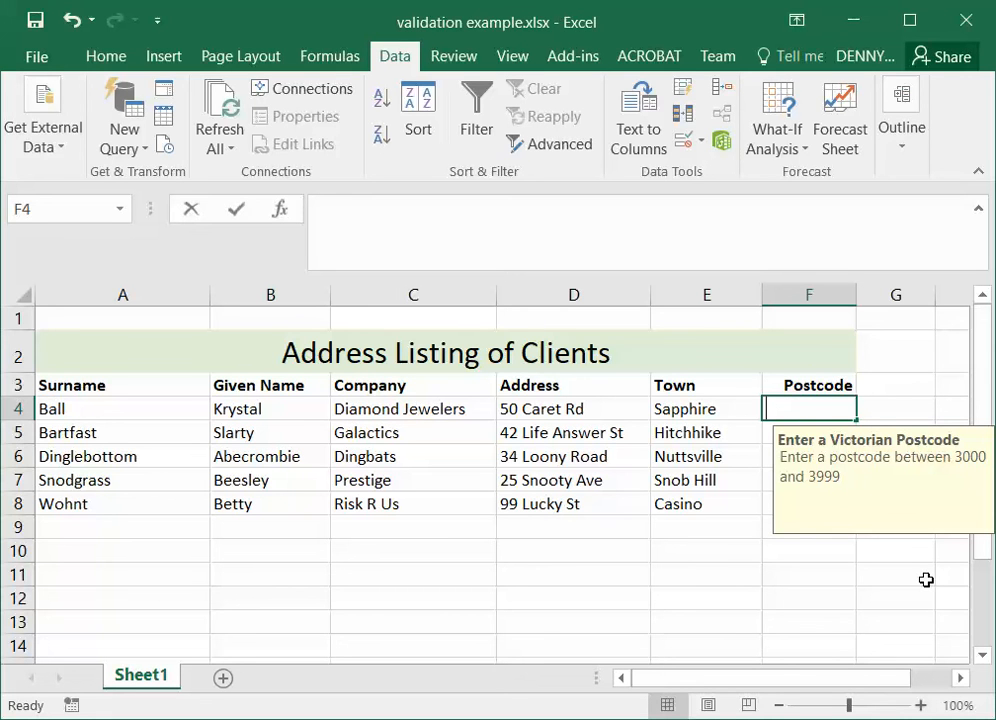
pyautogui.write('2999')
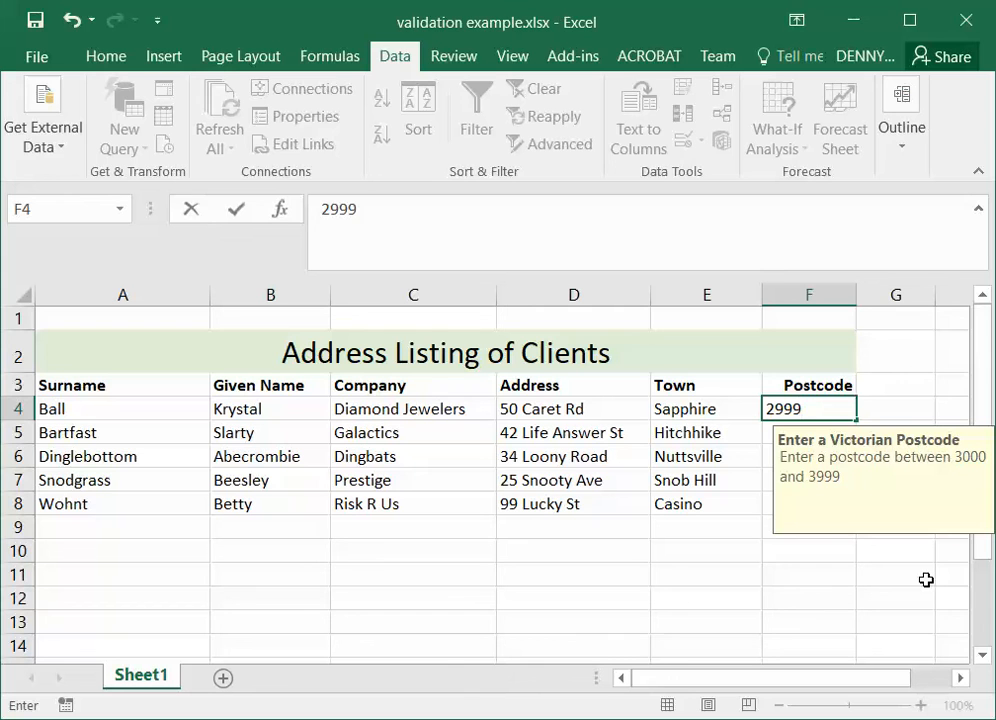
pyautogui.press('Return')
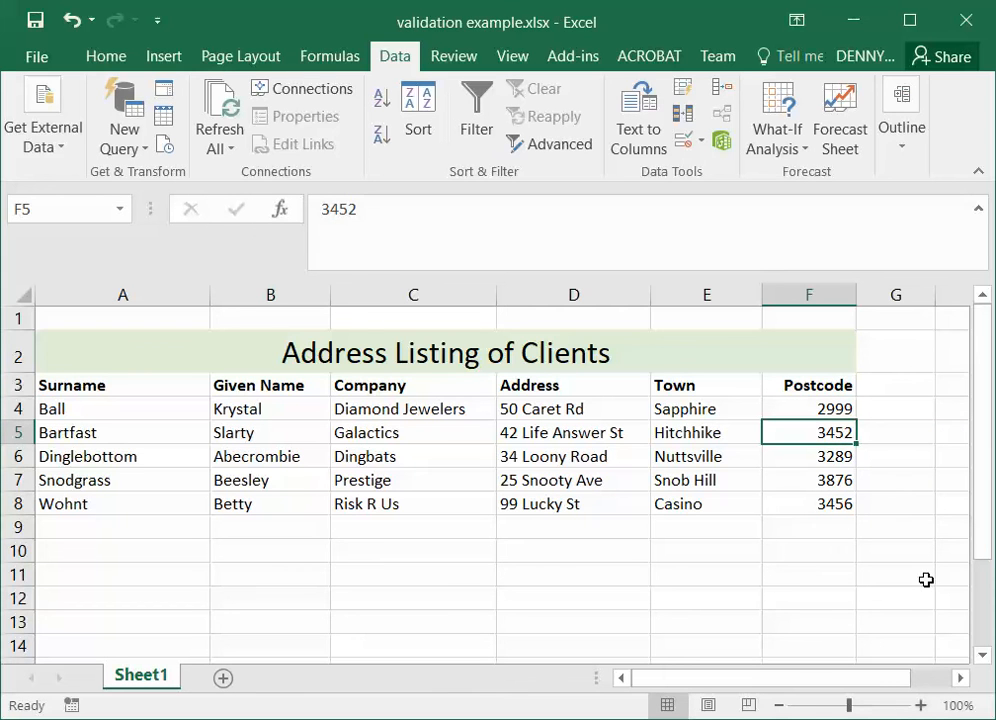
# Change the minimum allowed whole number in the data validation of Postcode cell F4 to 3000 and apply it
pyautogui.click(805, 409)
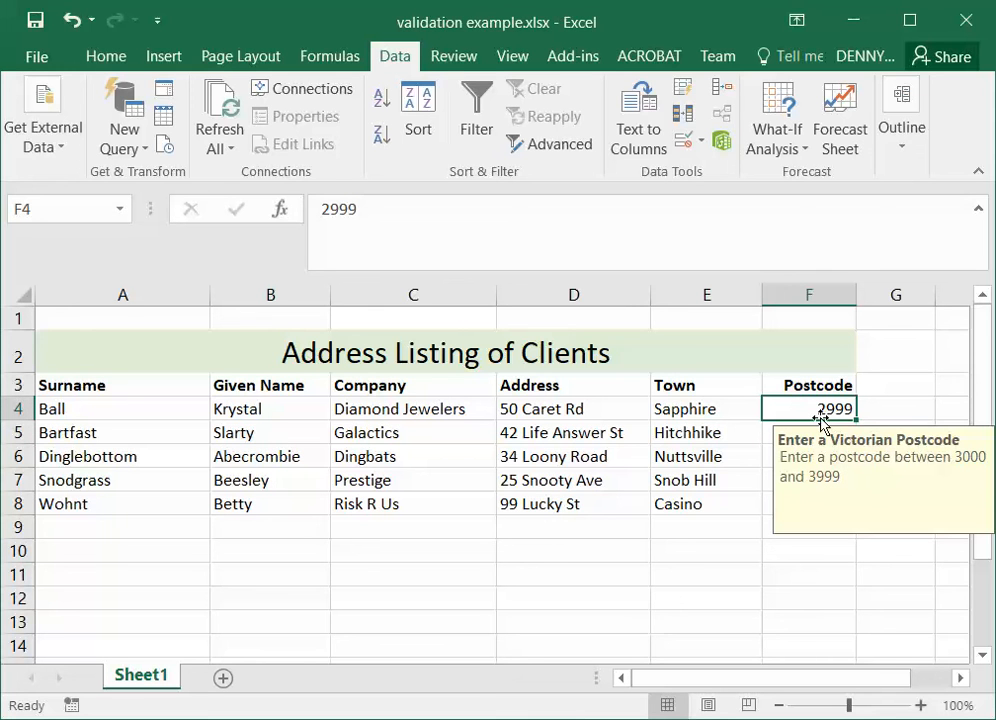
pyautogui.click(700, 140)
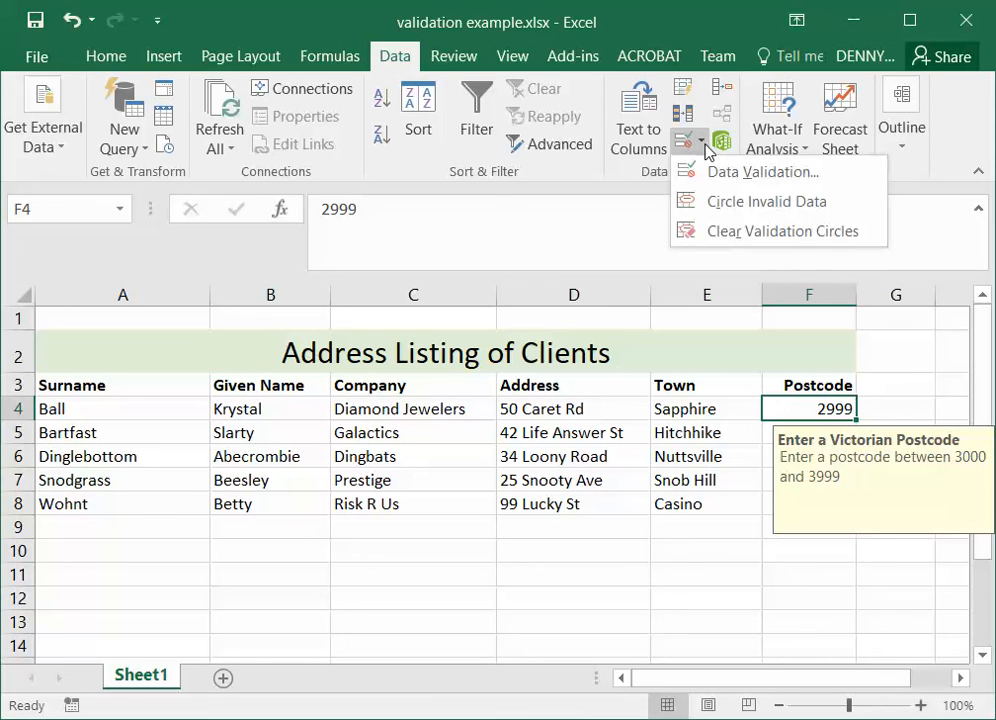
pyautogui.click(718, 175)
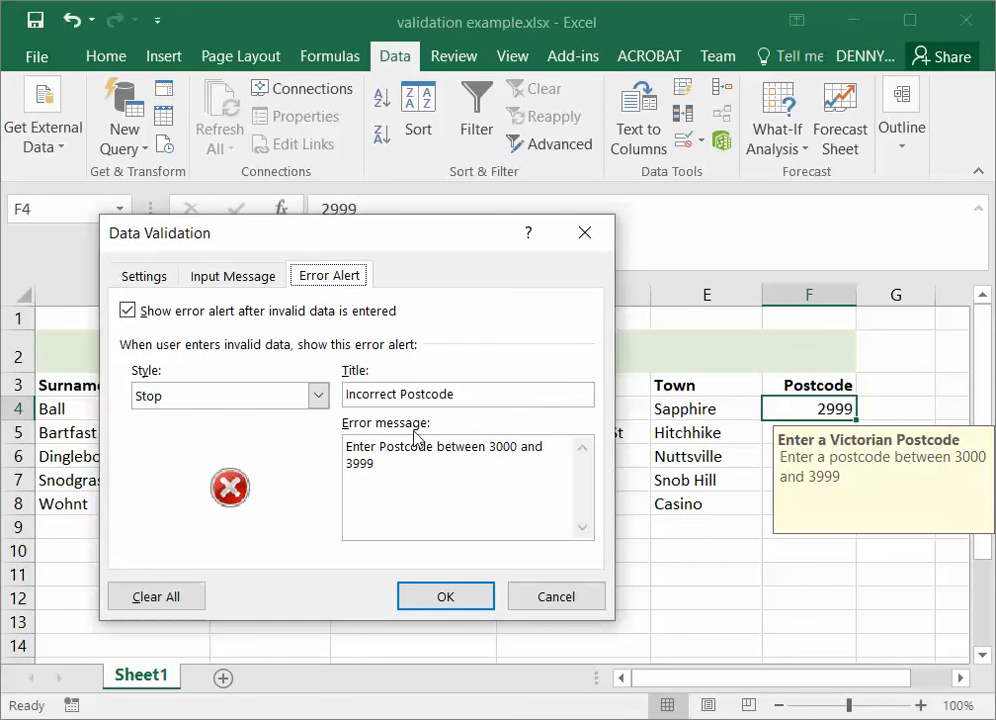
pyautogui.click(138, 279)
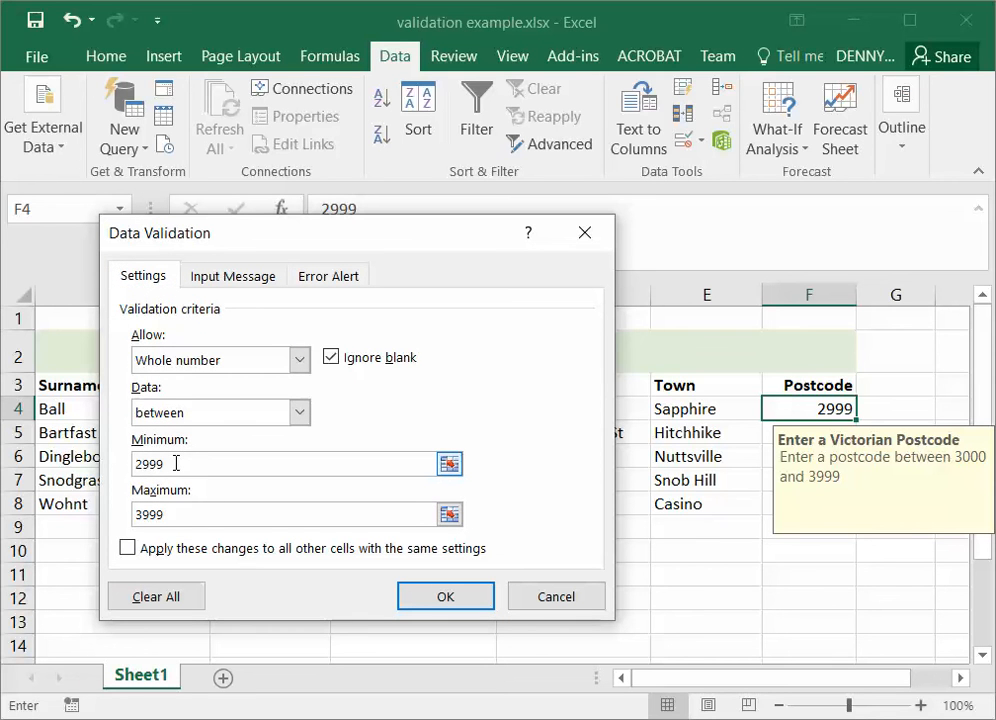
pyautogui.moveTo(176, 463); pyautogui.dragTo(128, 456)
pyautogui.write('30')
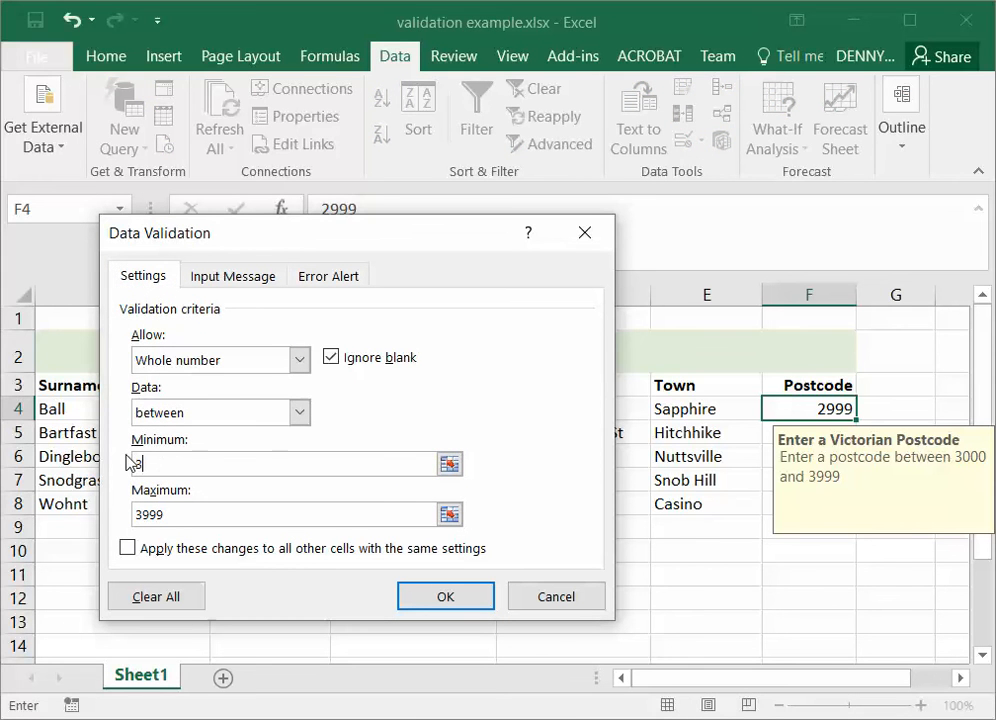
pyautogui.write('00')
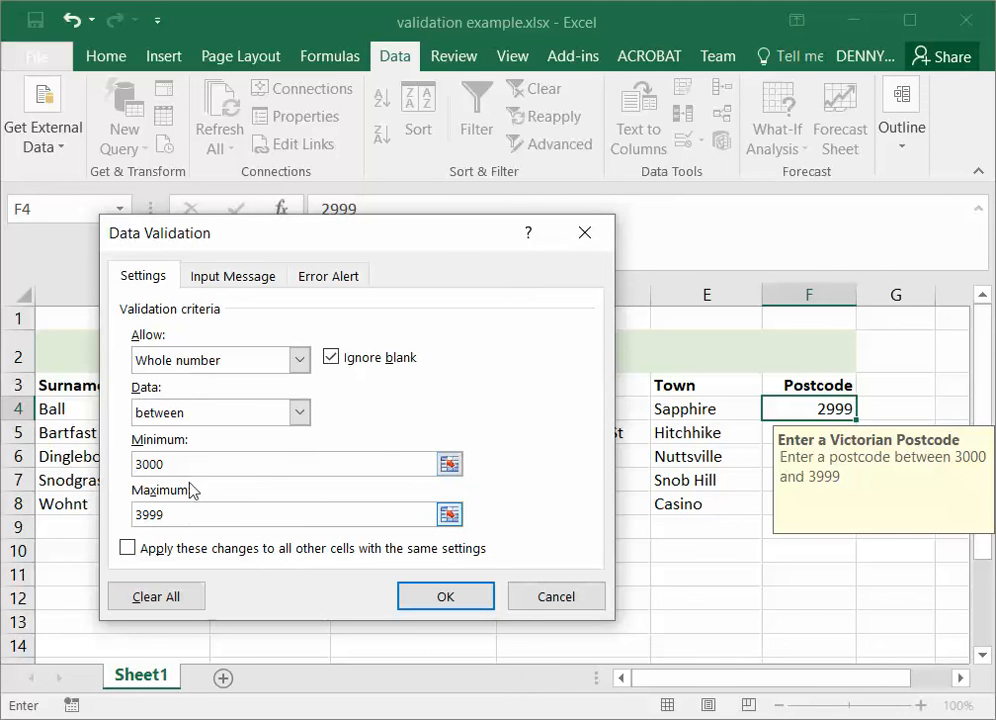
pyautogui.click(446, 600)
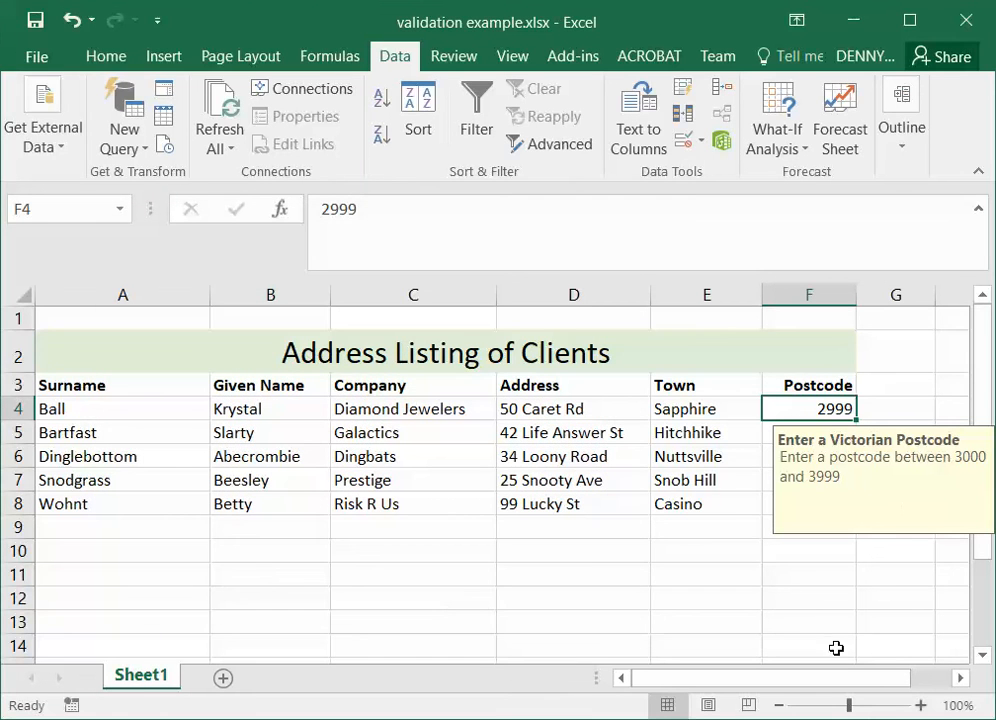
# Clear F4, retest the updated validation rule by entering 2999, and cancel the rejected entry
pyautogui.press('Delete')
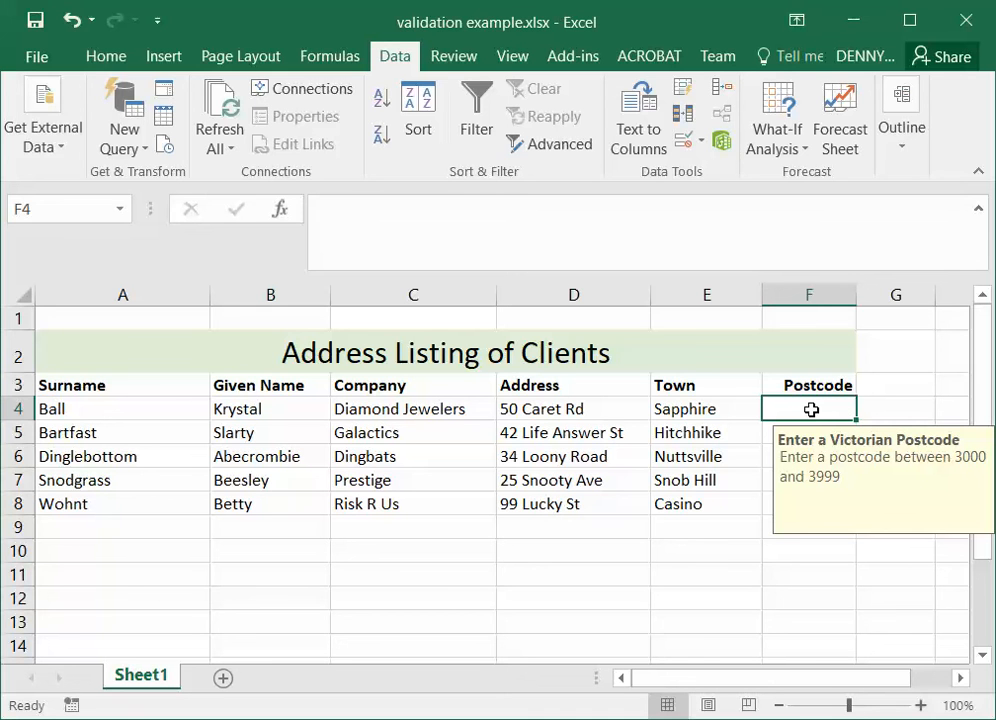
pyautogui.write('2999')
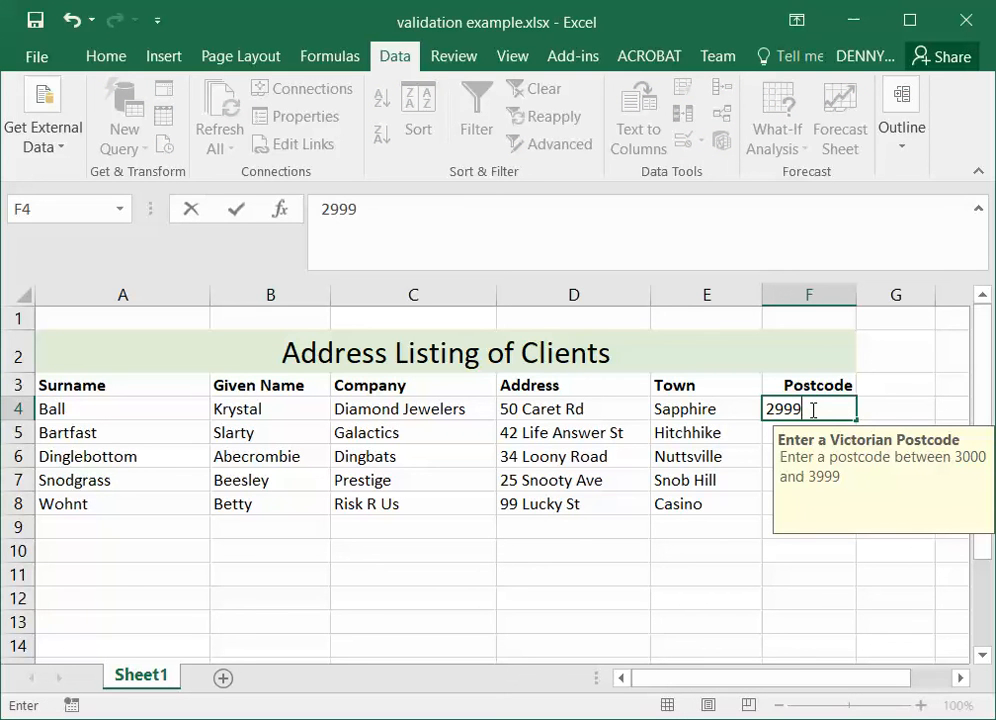
pyautogui.press('Return')
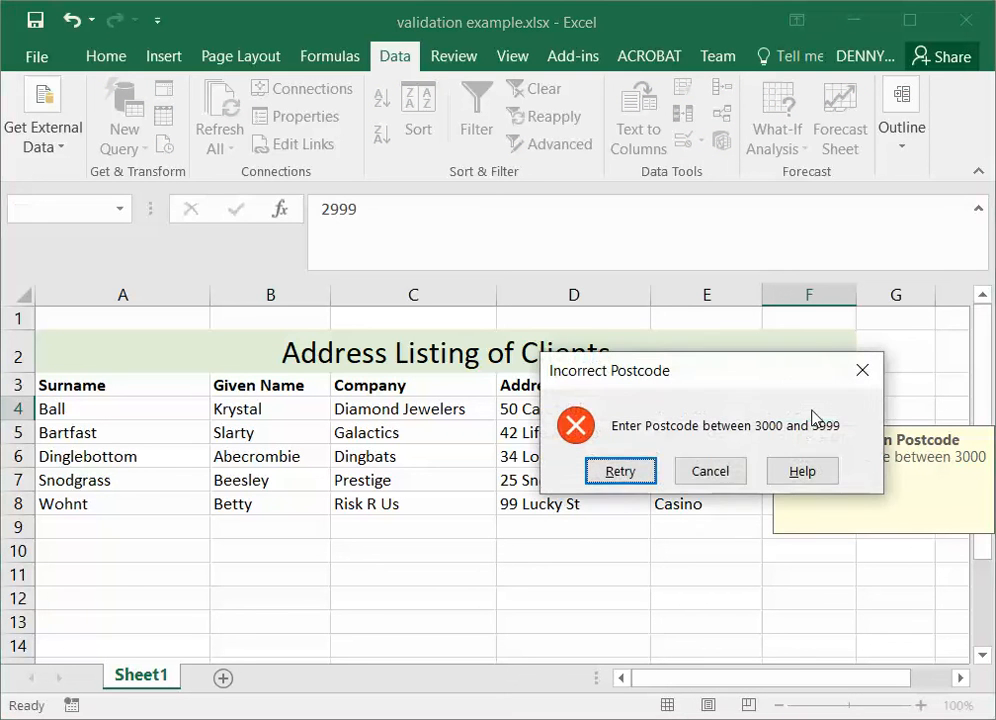
pyautogui.moveTo(776, 369); pyautogui.dragTo(493, 517)
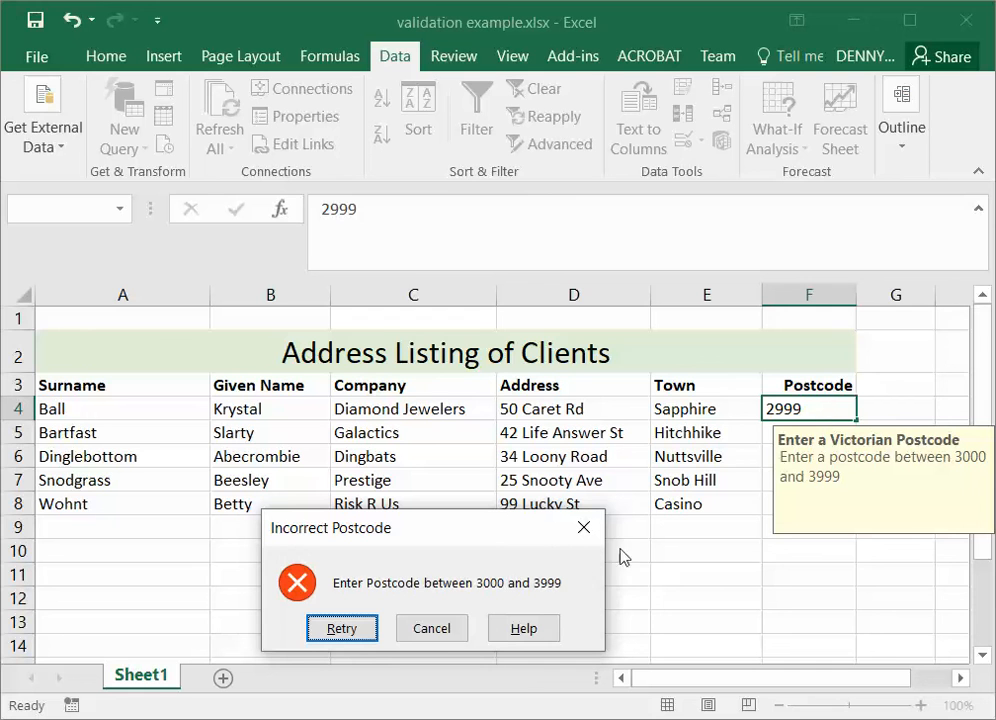
pyautogui.click(440, 630)
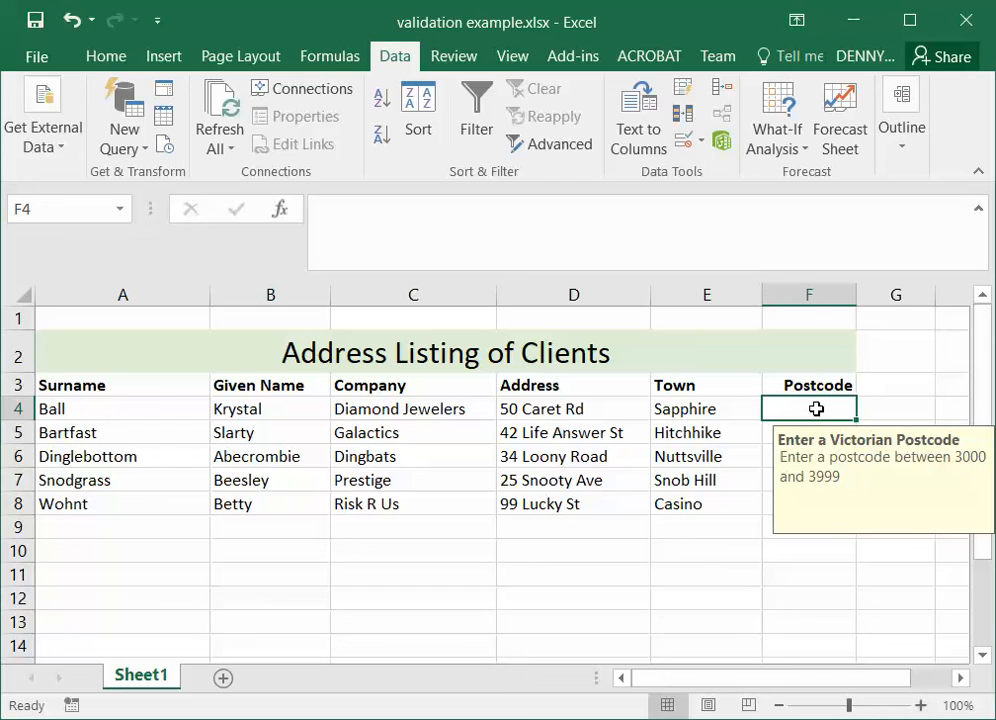
# Enter 3000 as the postcode in F4 for the client in Sapphire
pyautogui.write('3000')
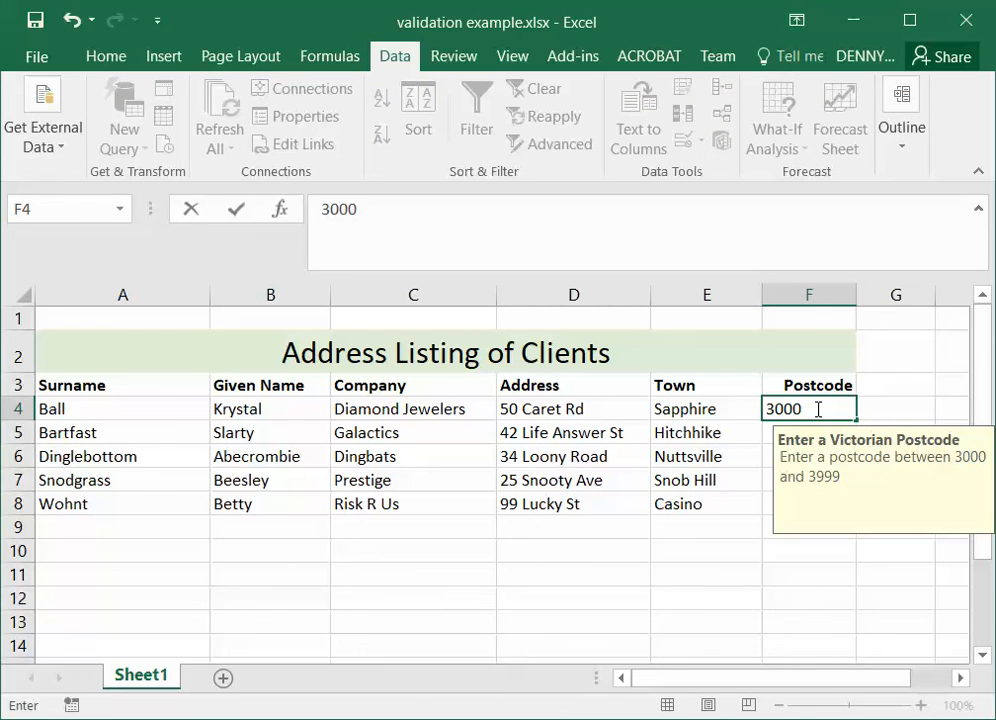
pyautogui.press('Return')
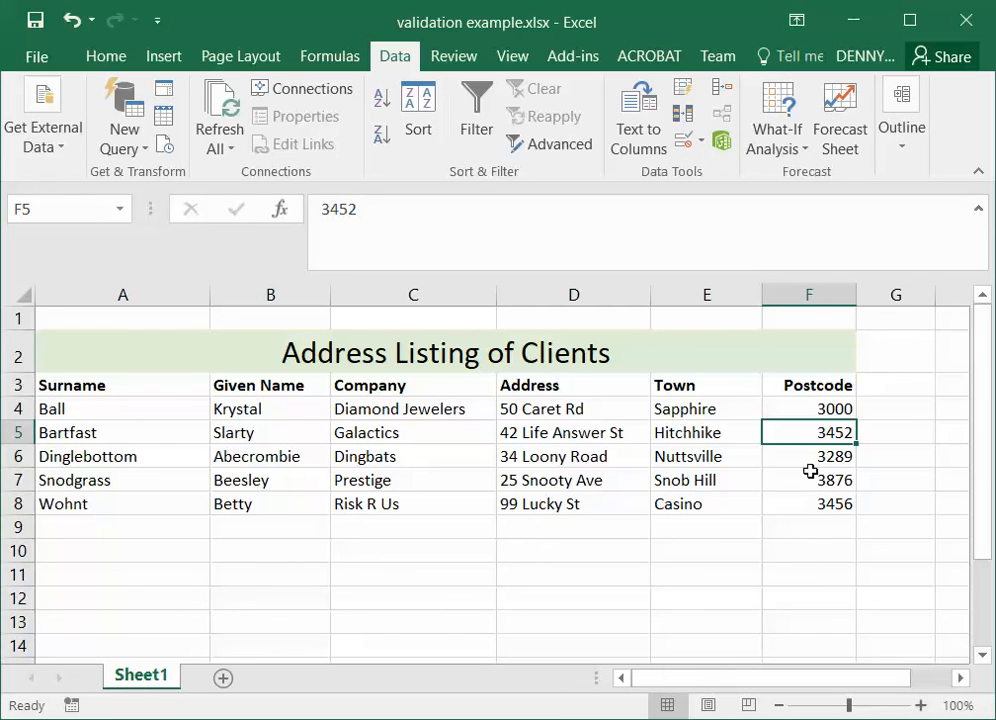